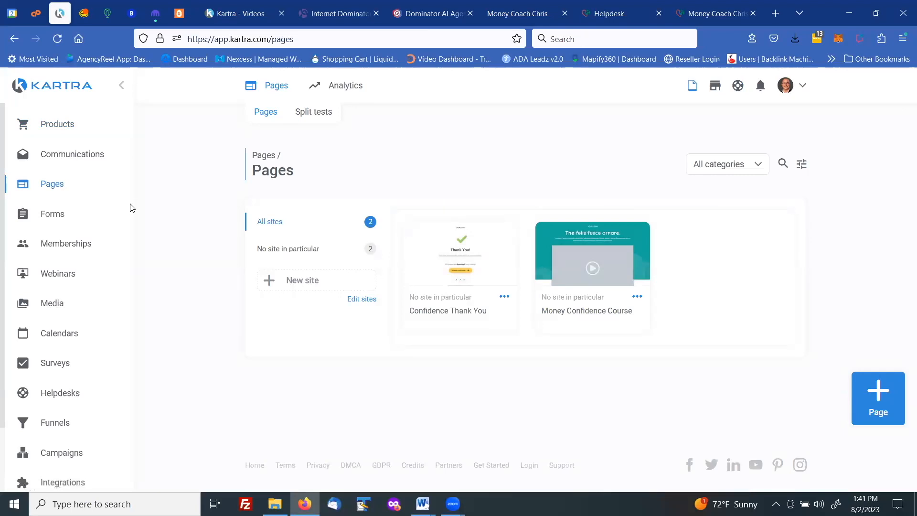
# Start a new page and browse the template gallery filtered to Squeeze Pages
pyautogui.click(878, 391)
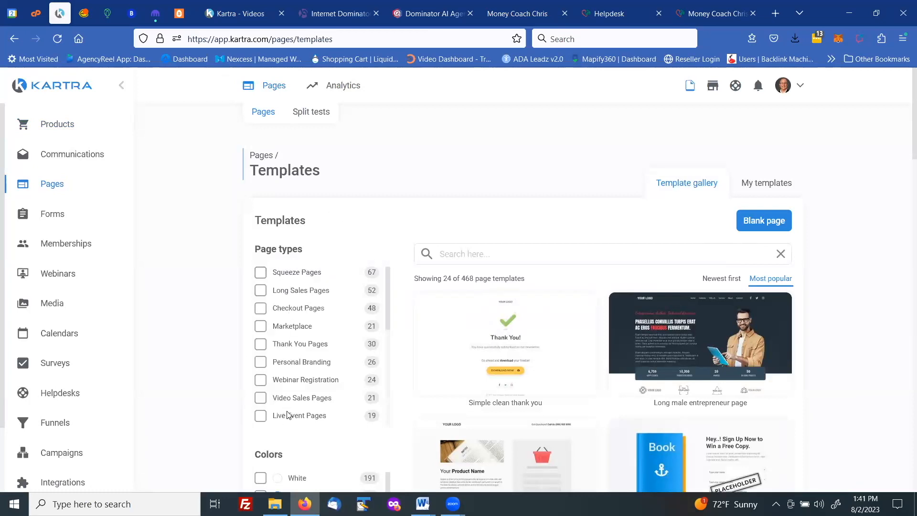
pyautogui.click(290, 276)
pyautogui.moveTo(476, 348)
pyautogui.scroll(-1, 477, 344)
pyautogui.scroll(-9, 480, 340)
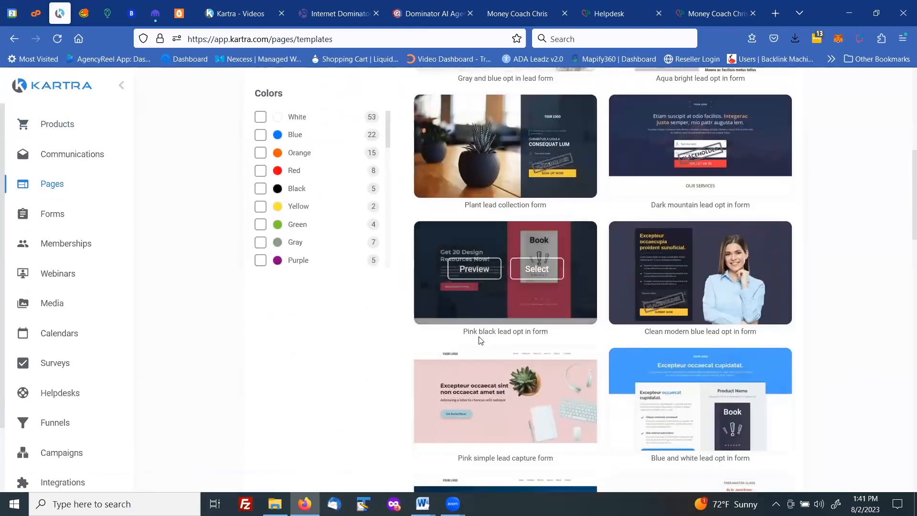
pyautogui.scroll(-9, 549, 260)
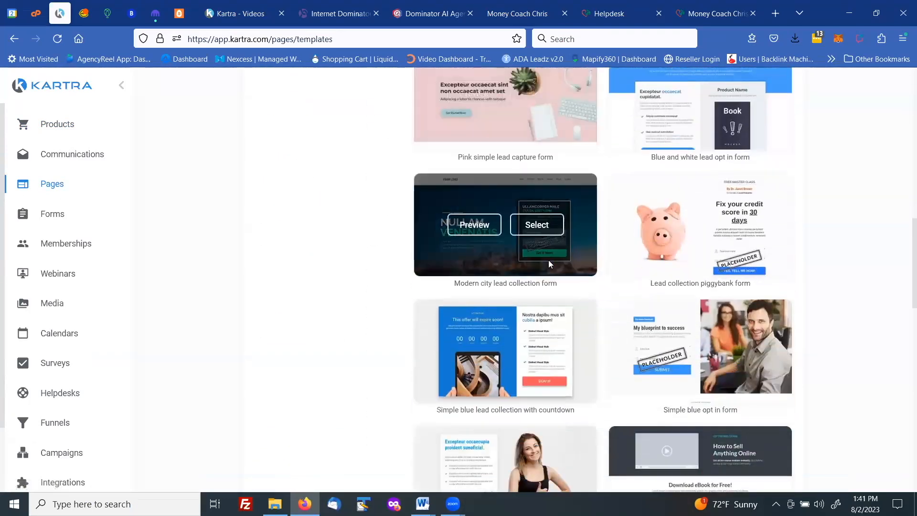
pyautogui.scroll(-12, 550, 261)
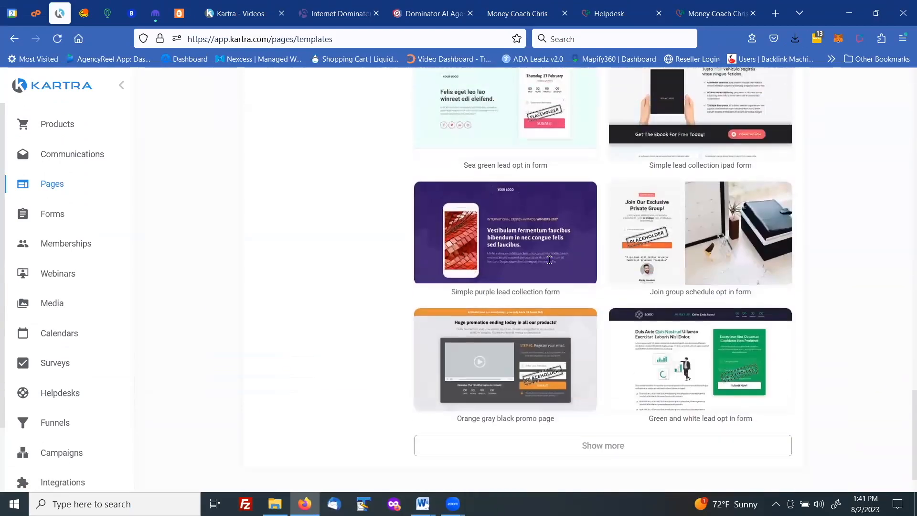
pyautogui.scroll(3, 549, 260)
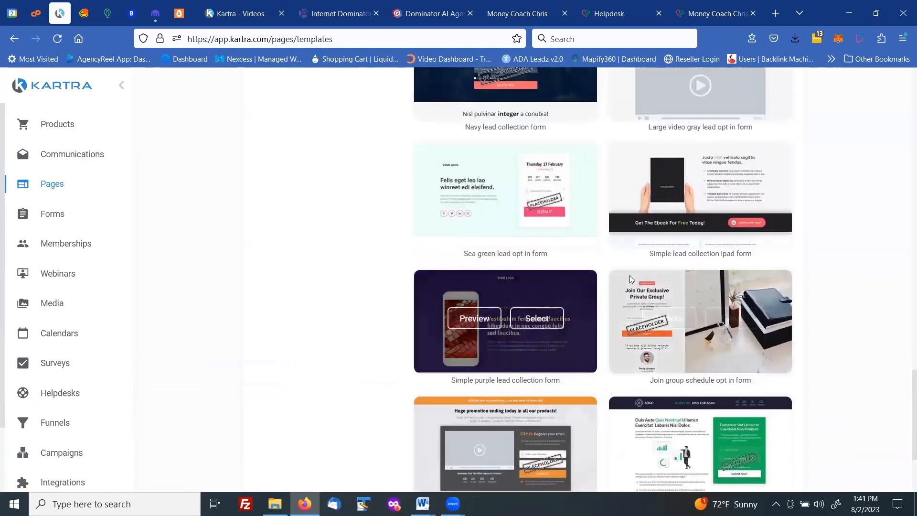
pyautogui.scroll(13, 667, 207)
pyautogui.scroll(20, 665, 204)
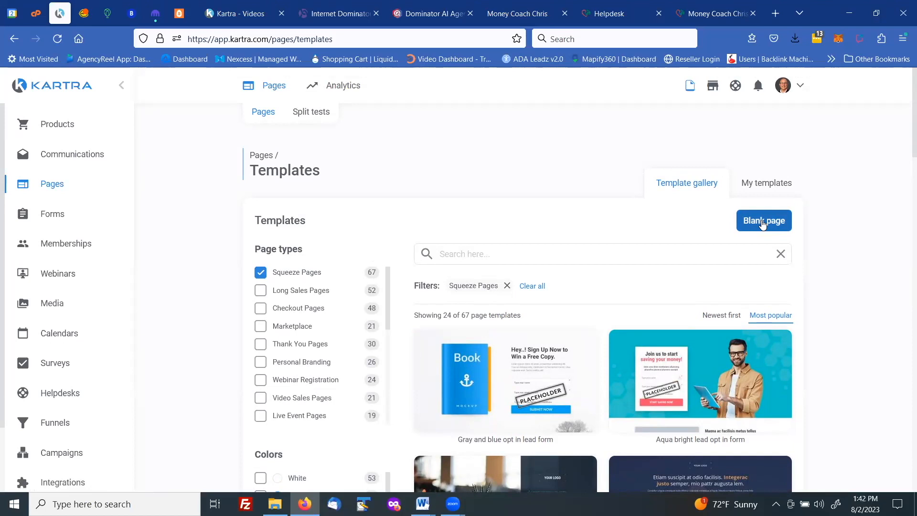
# Create a blank page named "Confidence Optin" without choosing a particular category or site
pyautogui.click(763, 222)
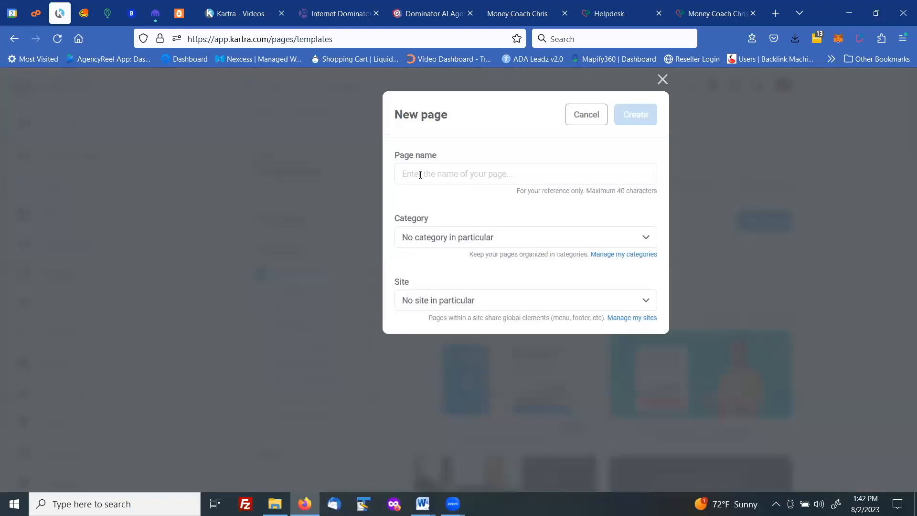
pyautogui.click(421, 175)
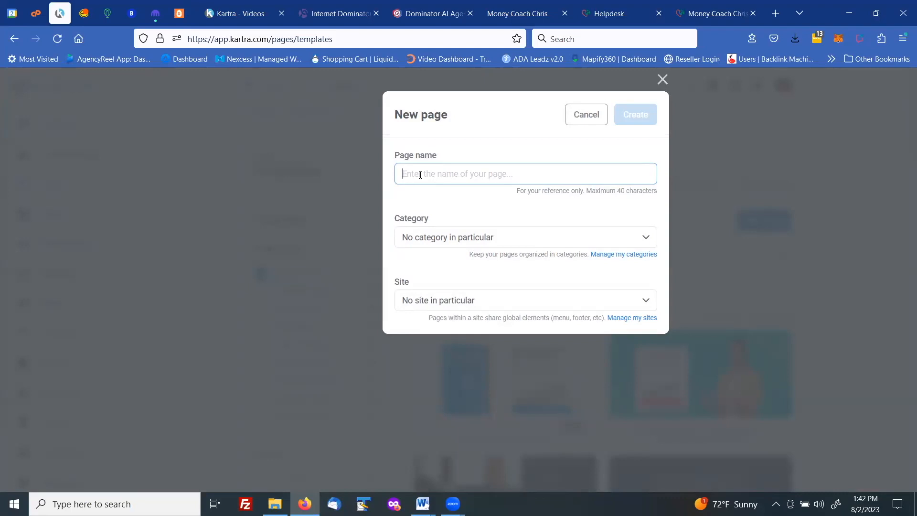
pyautogui.write('Confidence Optin')
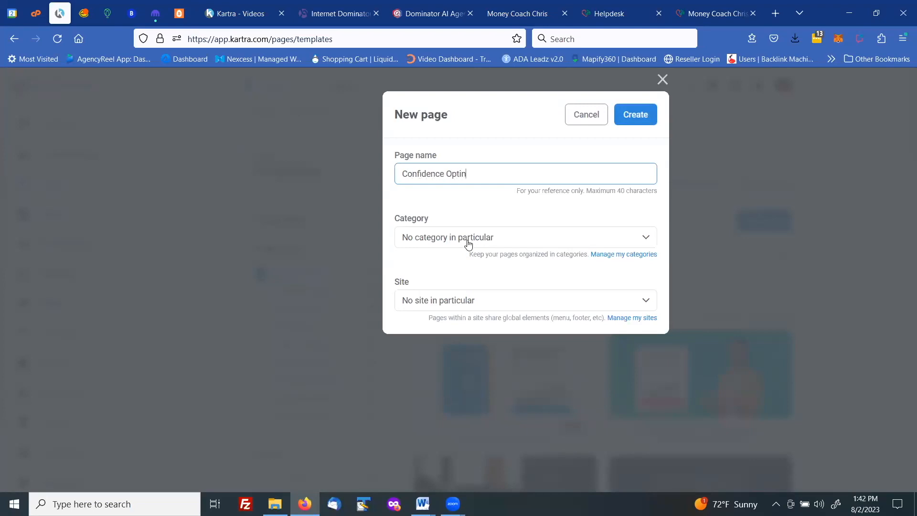
pyautogui.click(627, 114)
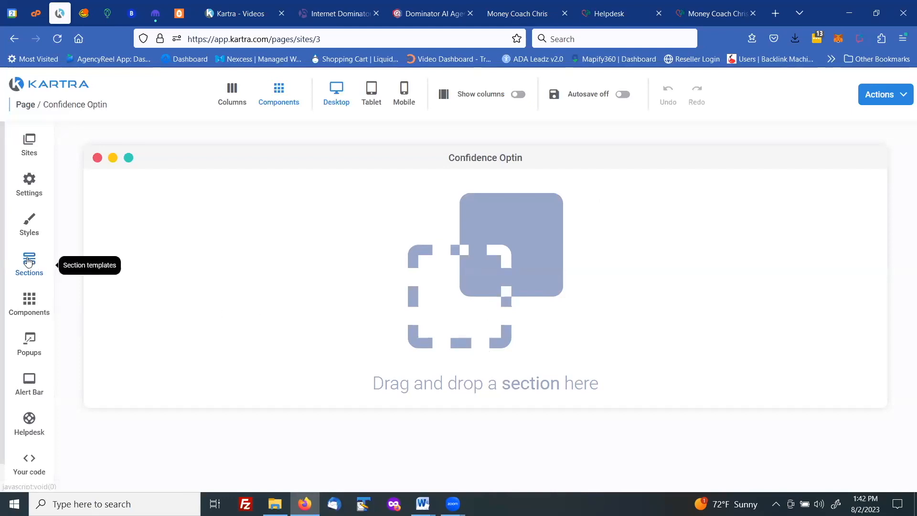
# Examine the available component types, the section categories and the Hero Sections block templates
pyautogui.click(33, 304)
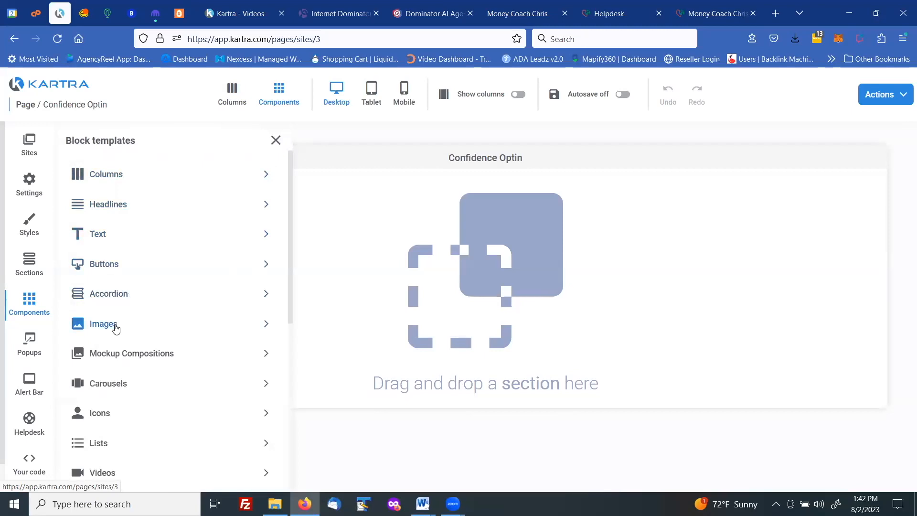
pyautogui.scroll(-4, 111, 370)
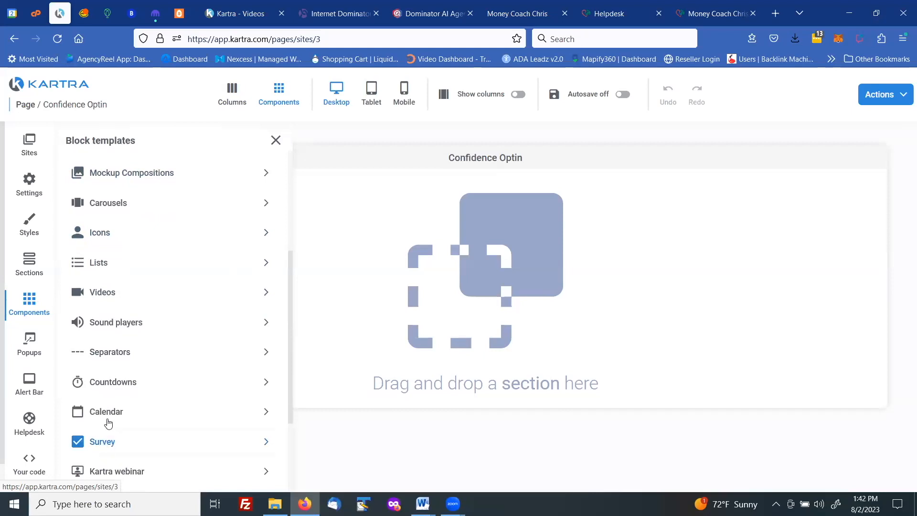
pyautogui.scroll(4, 114, 354)
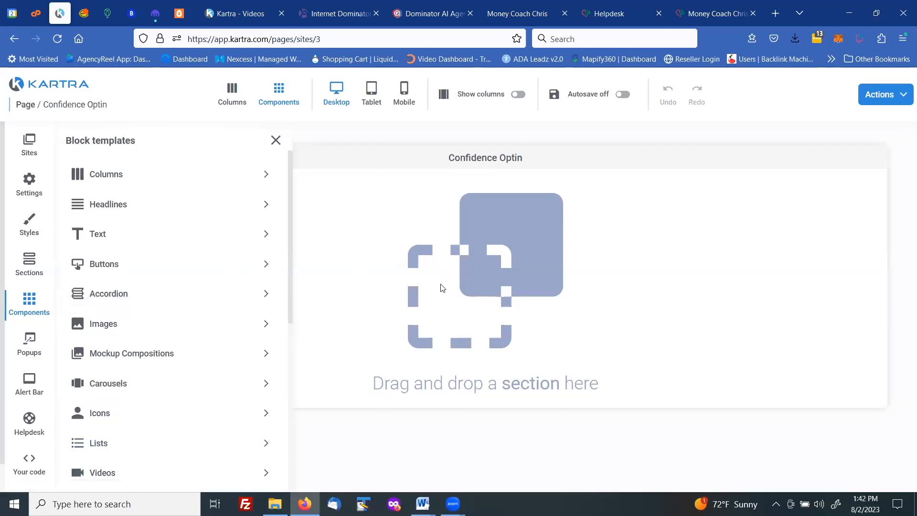
pyautogui.click(30, 267)
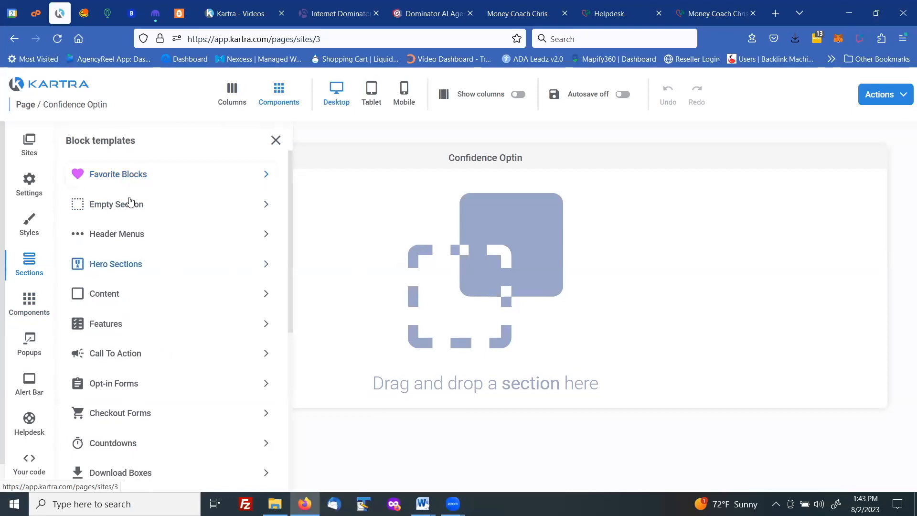
pyautogui.click(106, 265)
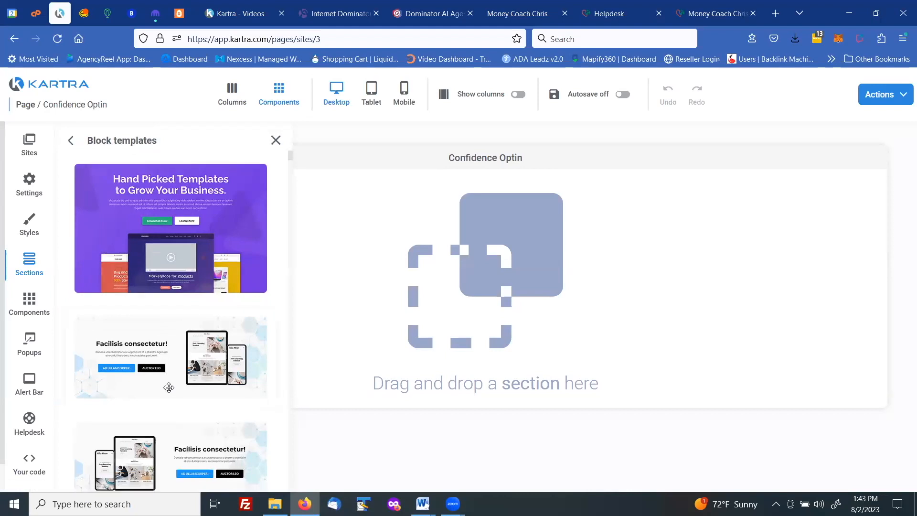
pyautogui.scroll(-5, 165, 390)
pyautogui.scroll(-10, 152, 373)
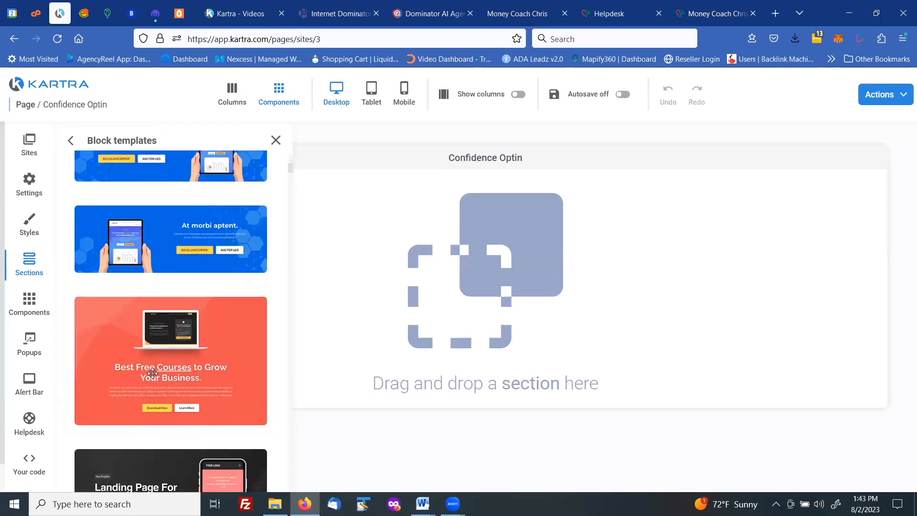
pyautogui.scroll(-5, 153, 373)
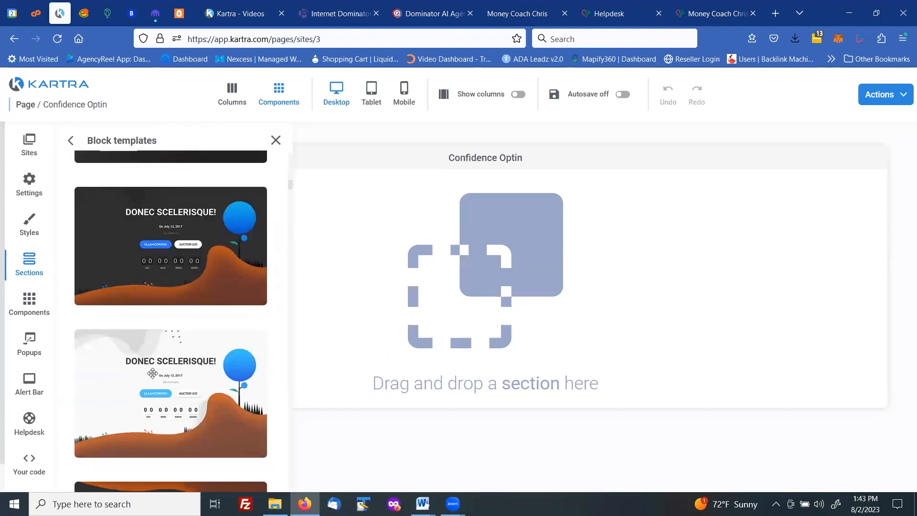
pyautogui.scroll(13, 152, 374)
pyautogui.scroll(4, 153, 373)
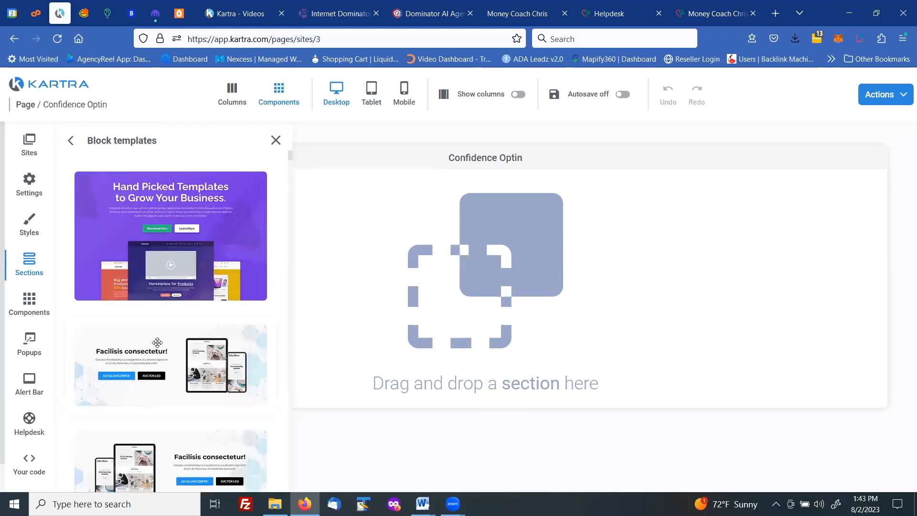
# Add an empty section block to the blank page
pyautogui.click(30, 267)
pyautogui.click(30, 266)
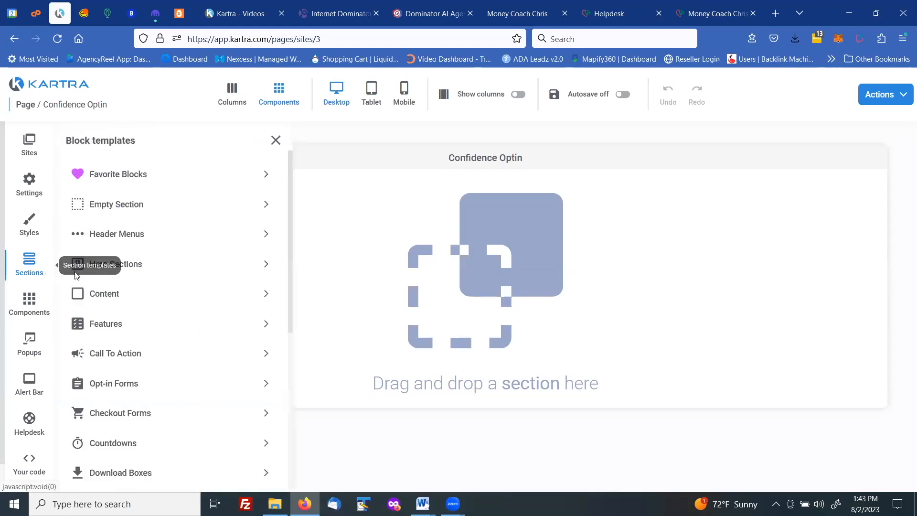
pyautogui.click(109, 205)
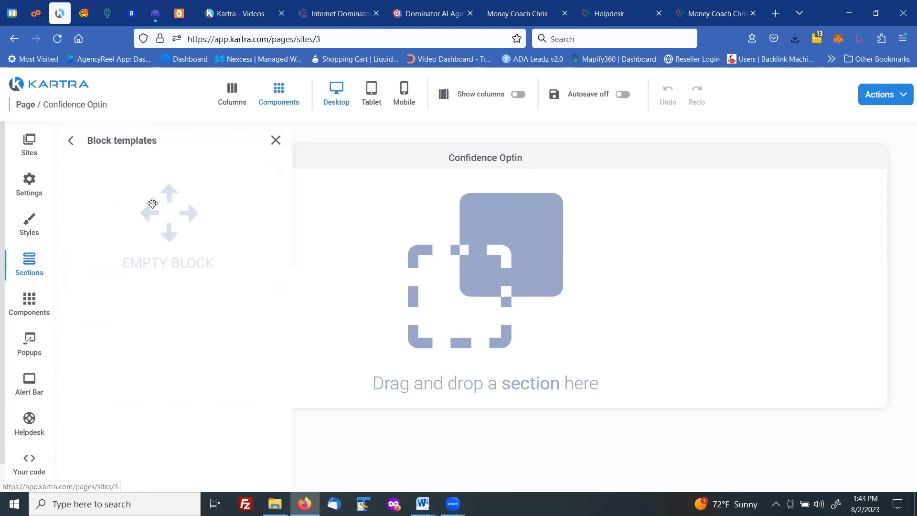
pyautogui.moveTo(177, 213); pyautogui.dragTo(514, 202)
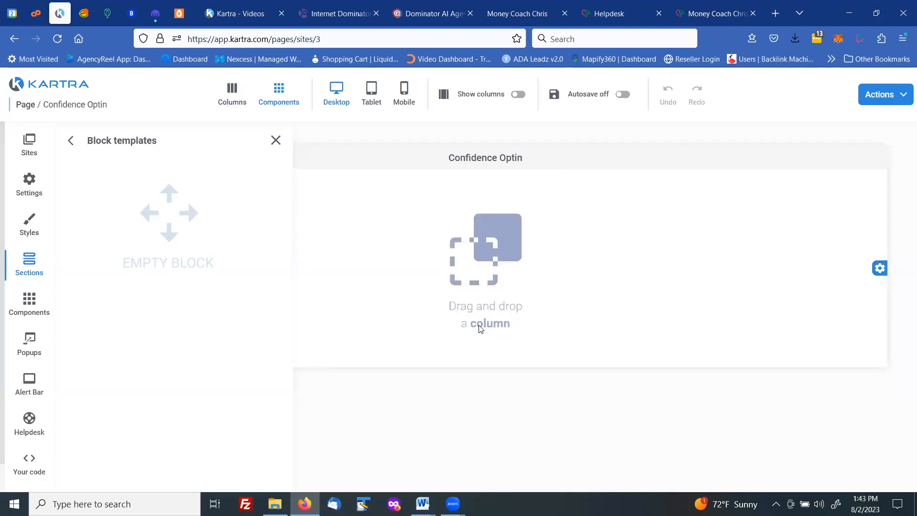
# Place a two-column 50% / 50% layout in the empty section
pyautogui.click(24, 303)
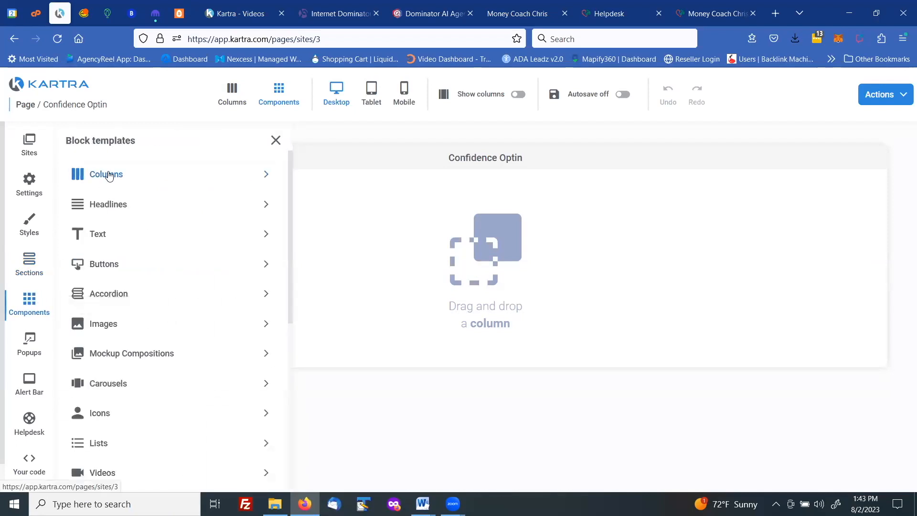
pyautogui.click(109, 175)
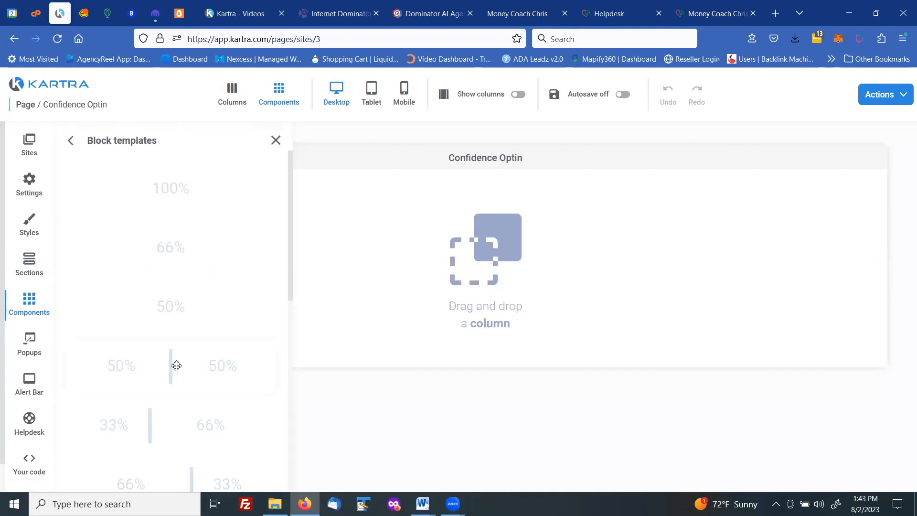
pyautogui.scroll(-1, 188, 417)
pyautogui.scroll(-5, 187, 416)
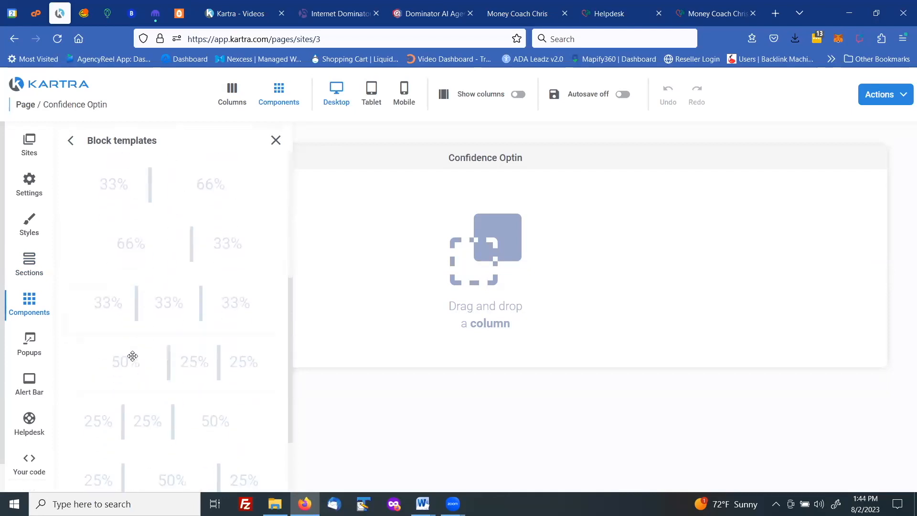
pyautogui.scroll(-1, 186, 408)
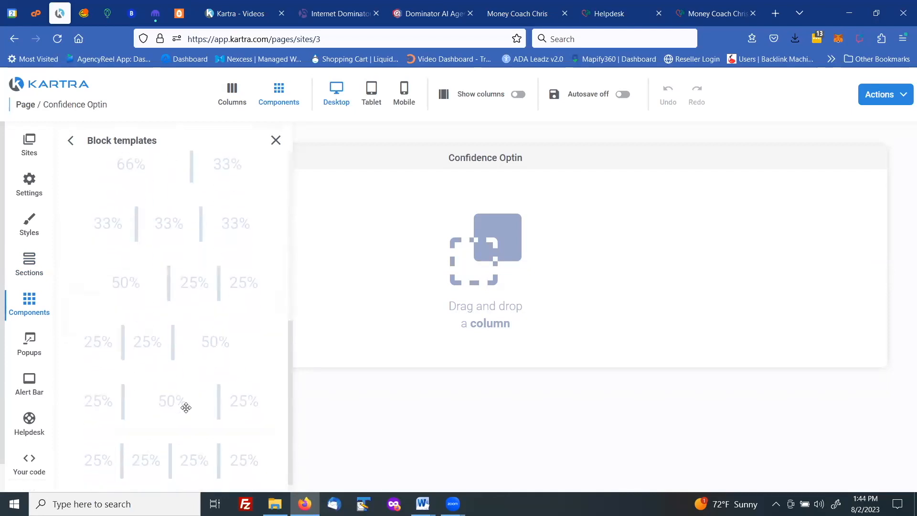
pyautogui.scroll(5, 197, 438)
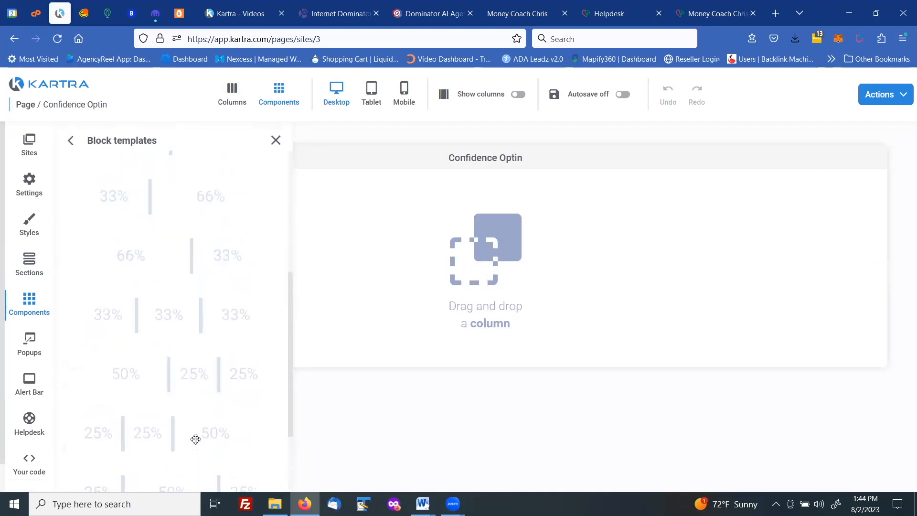
pyautogui.scroll(1, 195, 437)
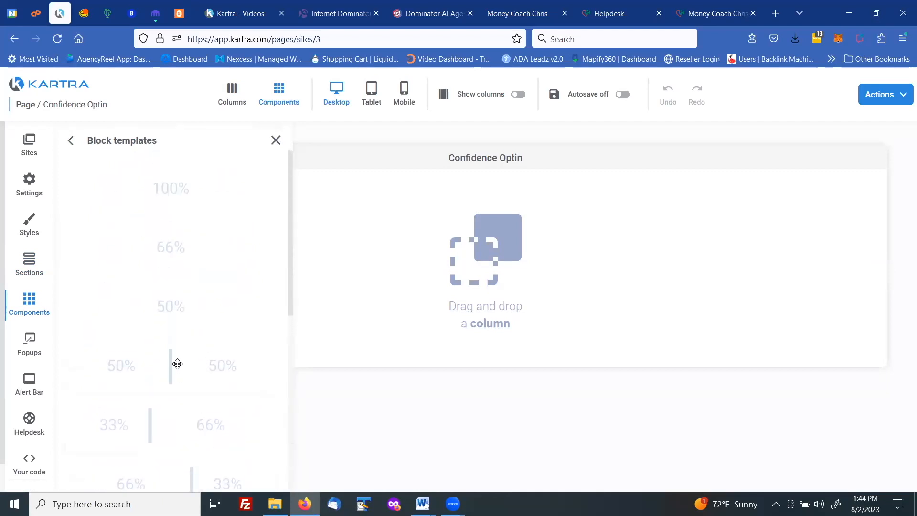
pyautogui.moveTo(168, 365); pyautogui.dragTo(497, 204)
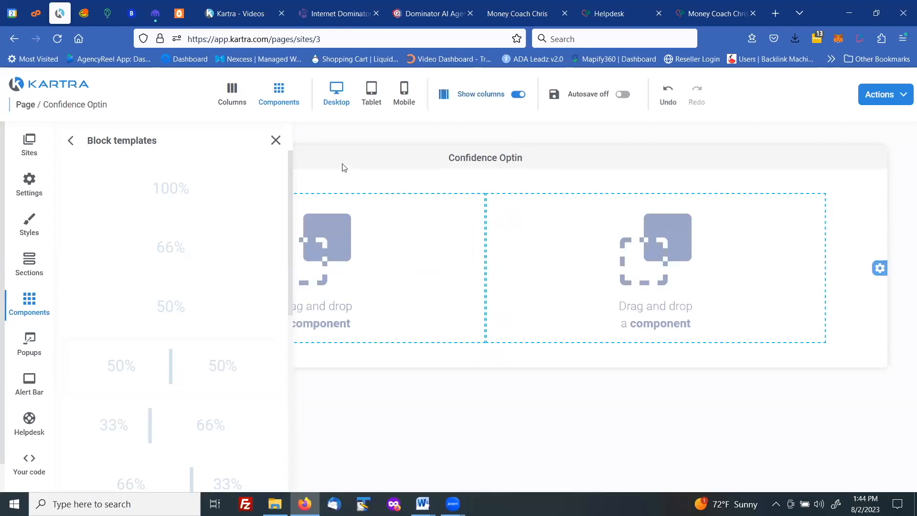
pyautogui.click(277, 141)
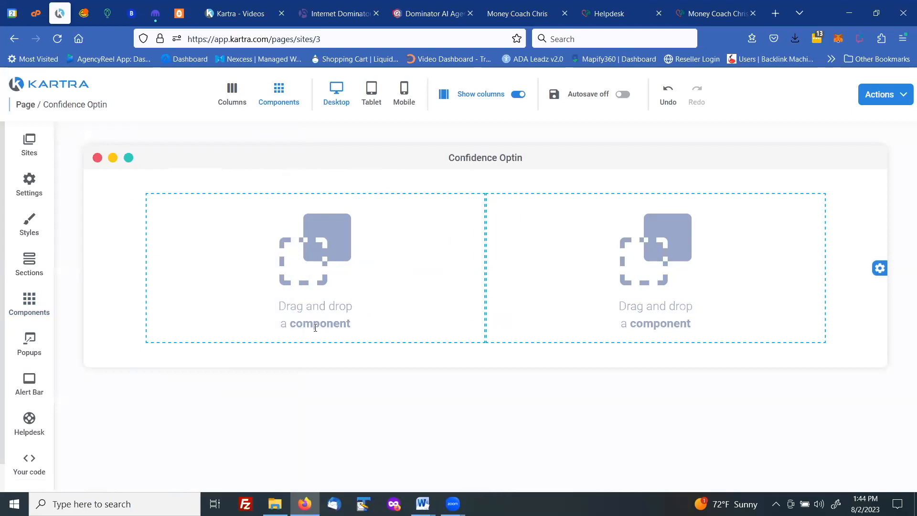
# Add an image component to the first of the section's two columns
pyautogui.click(32, 305)
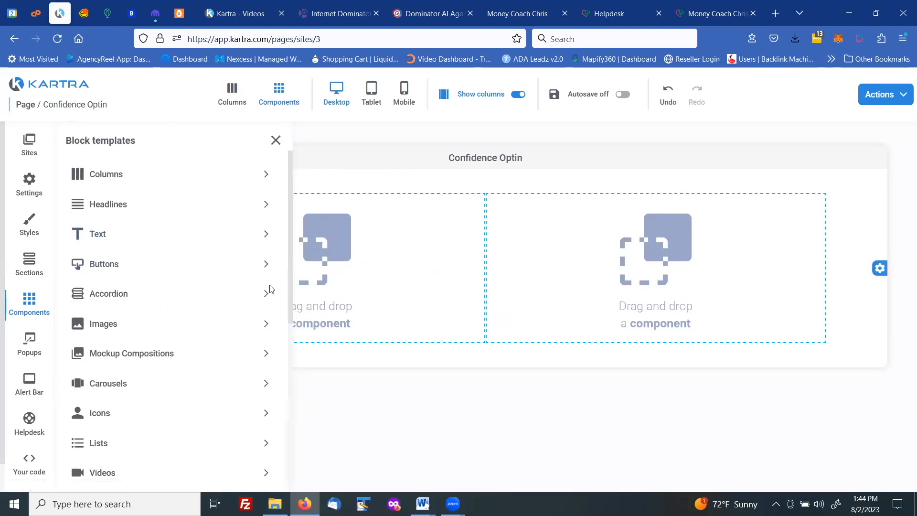
pyautogui.click(105, 324)
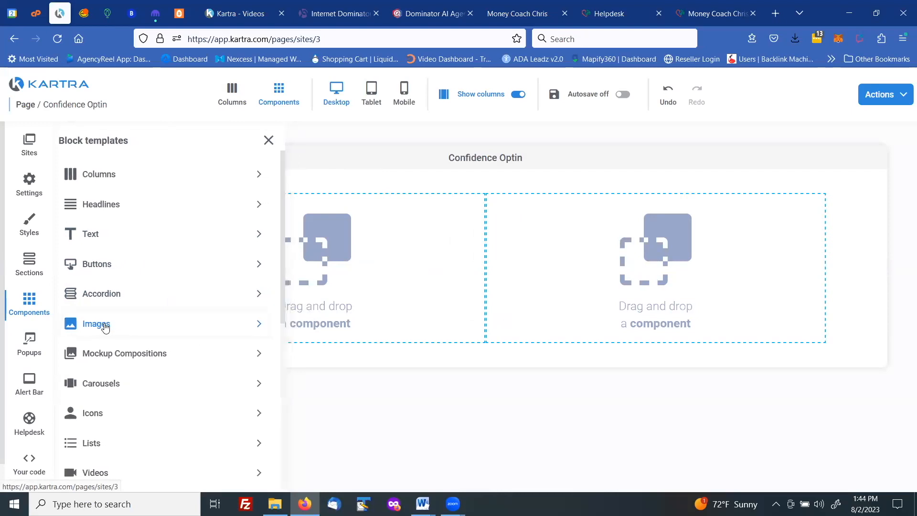
pyautogui.moveTo(179, 232); pyautogui.dragTo(315, 205)
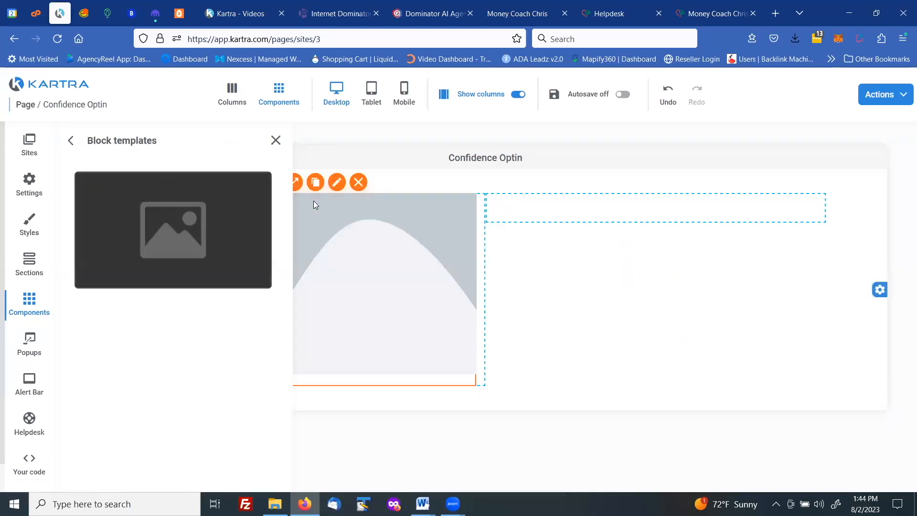
pyautogui.click(276, 140)
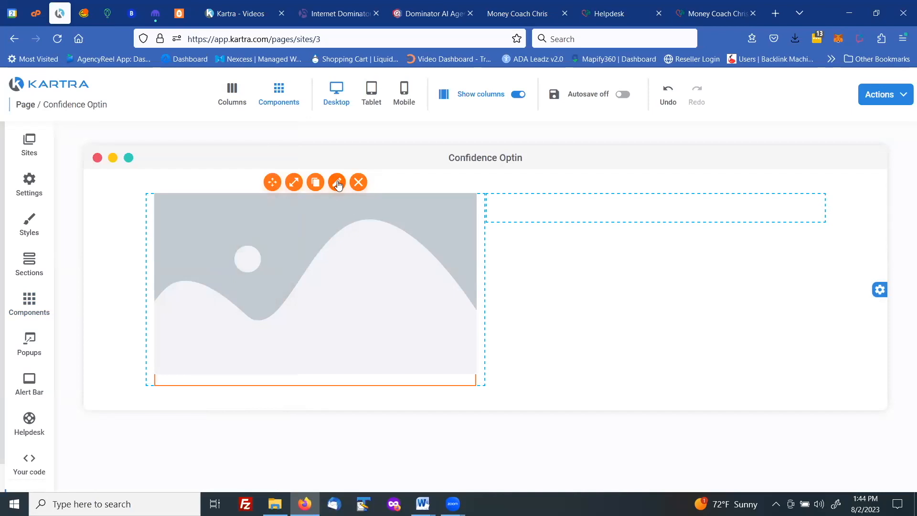
# Upload LeadMagnet_Image.png from the Desktop's MCC > Lead Magnet Page folder to the image library for the first column's image component
pyautogui.click(337, 183)
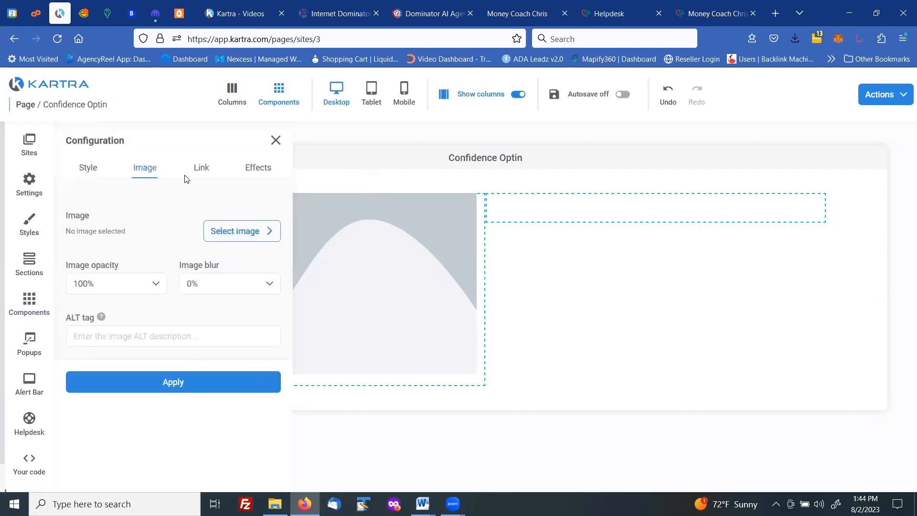
pyautogui.click(244, 232)
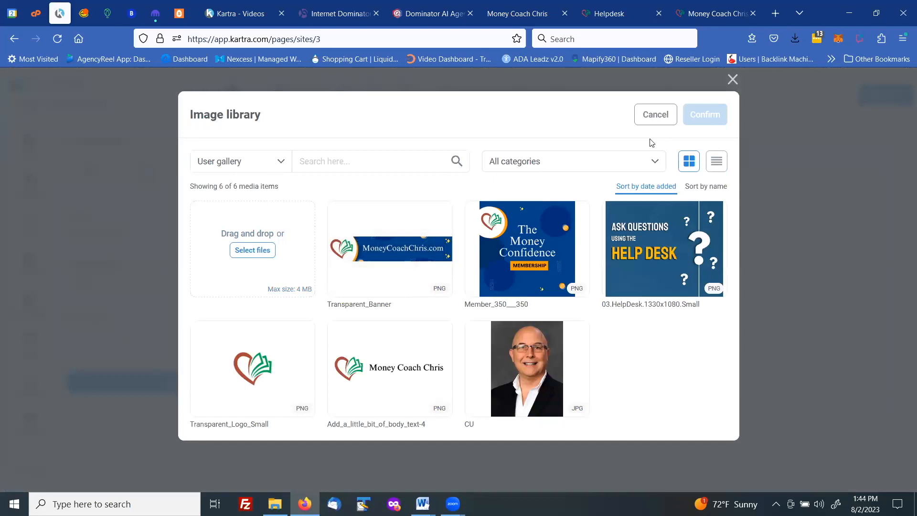
pyautogui.click(261, 250)
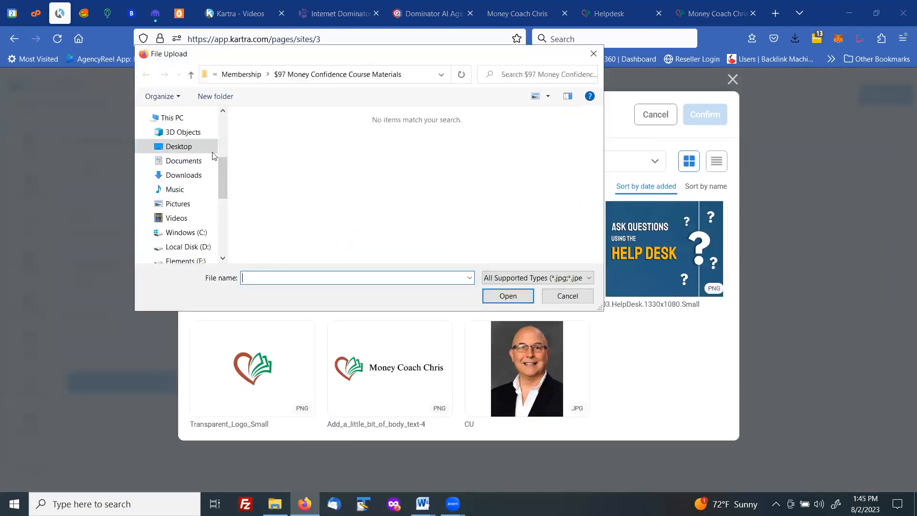
pyautogui.click(194, 148)
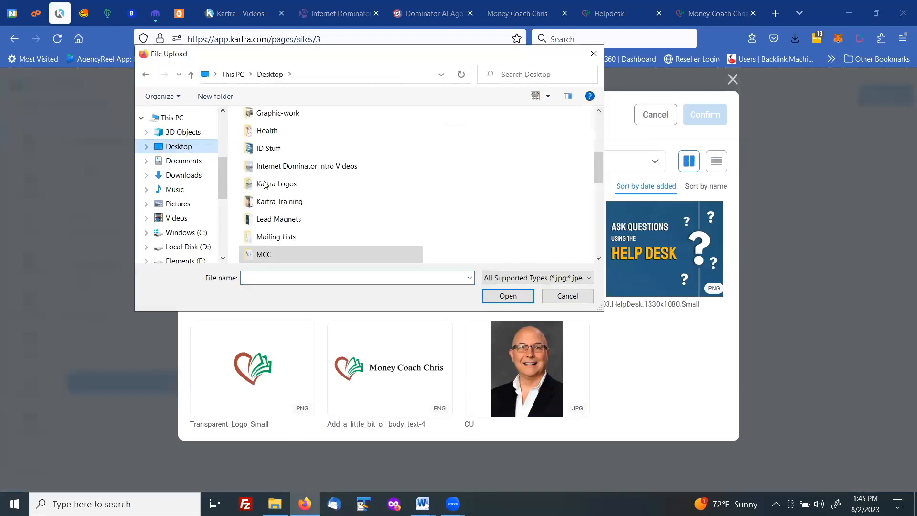
pyautogui.click(261, 254)
pyautogui.doubleClick(261, 254)
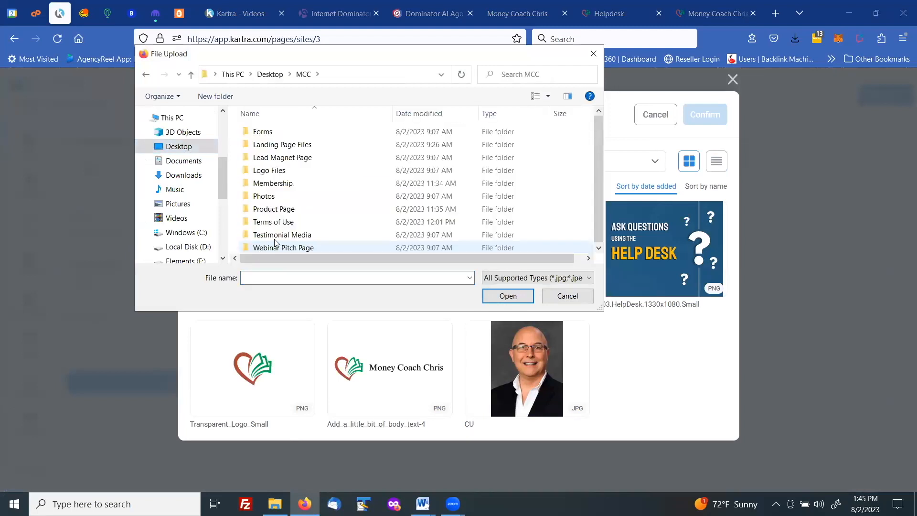
pyautogui.doubleClick(280, 158)
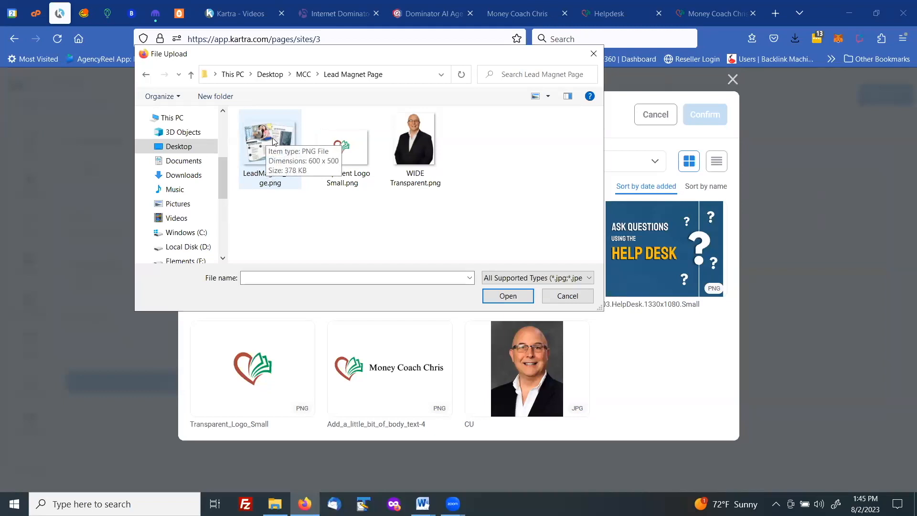
pyautogui.click(274, 141)
pyautogui.click(497, 298)
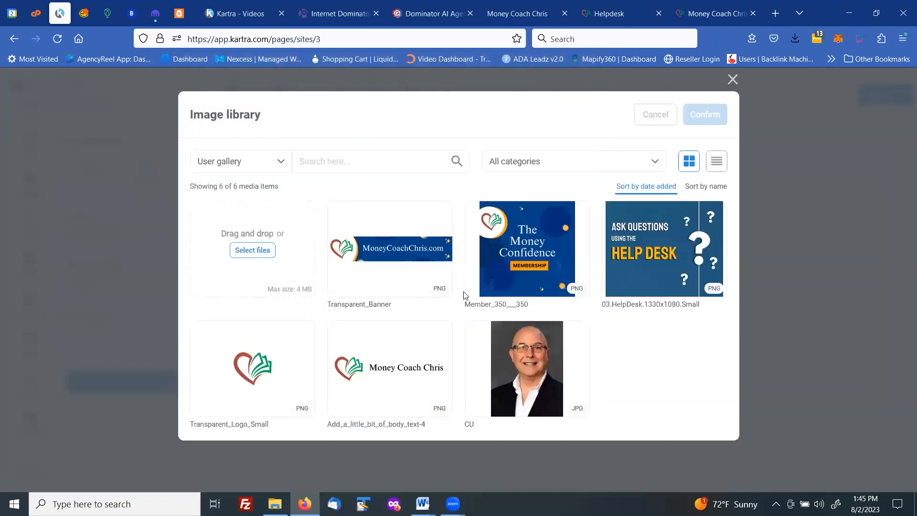
# Choose LeadMagnet_Image from the image library and apply it to the image component in the first column
pyautogui.moveTo(394, 261)
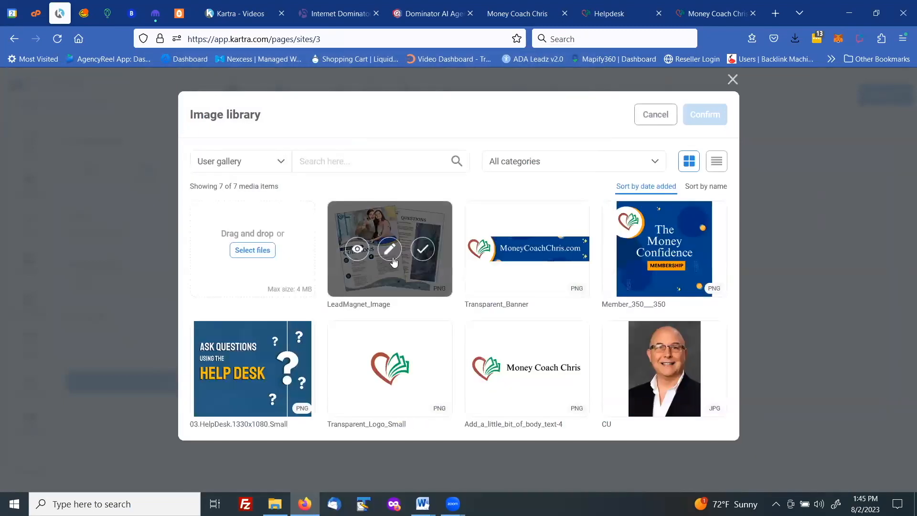
pyautogui.click(422, 249)
pyautogui.click(699, 113)
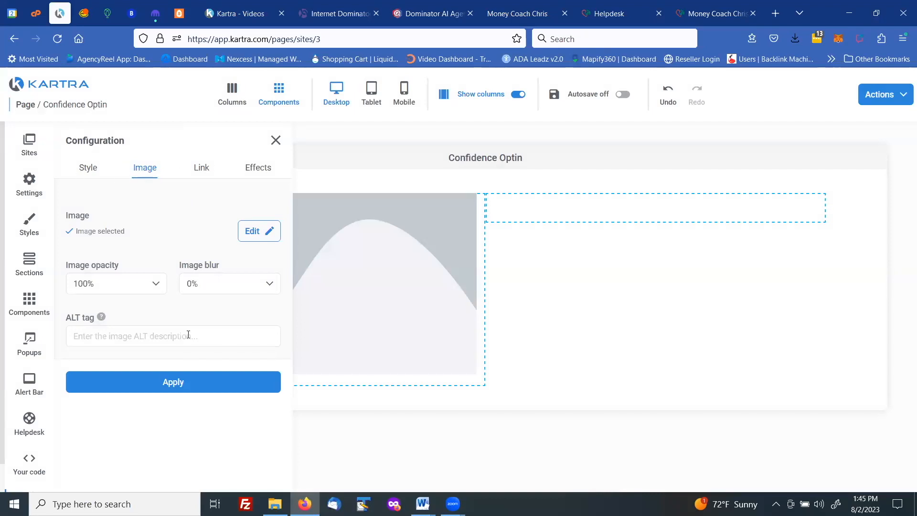
pyautogui.click(161, 382)
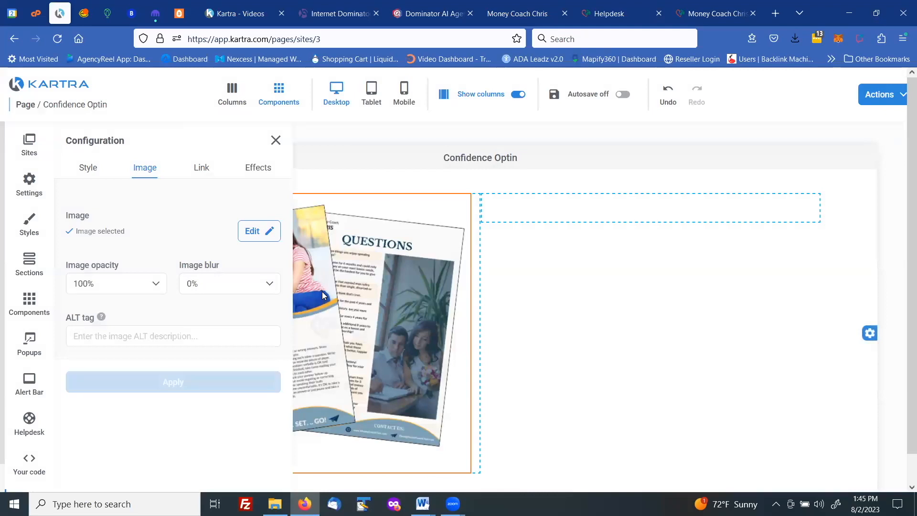
# Examine the image component's style, ALT tag and link options, then close its configuration
pyautogui.click(92, 170)
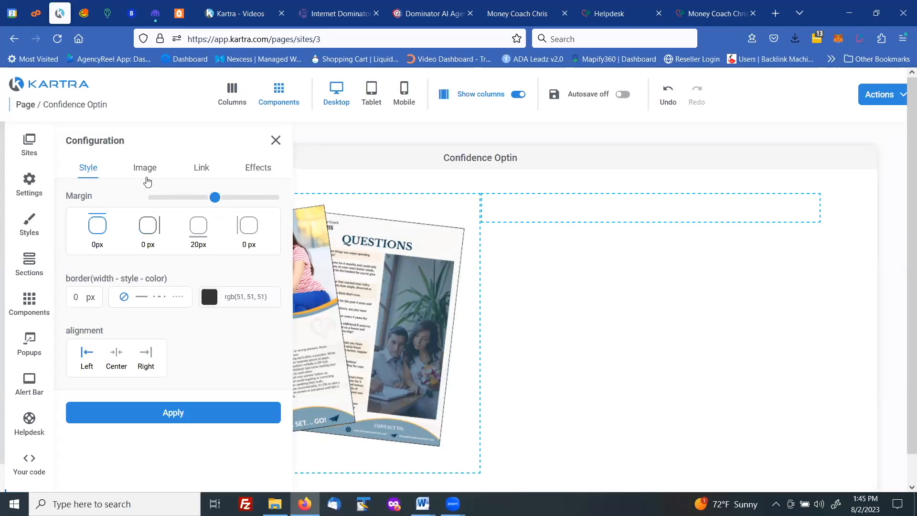
pyautogui.click(147, 171)
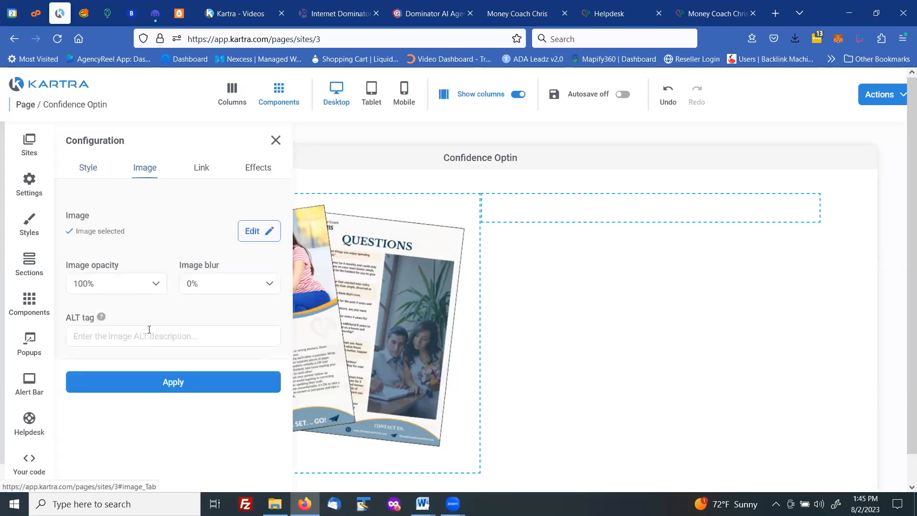
pyautogui.click(100, 336)
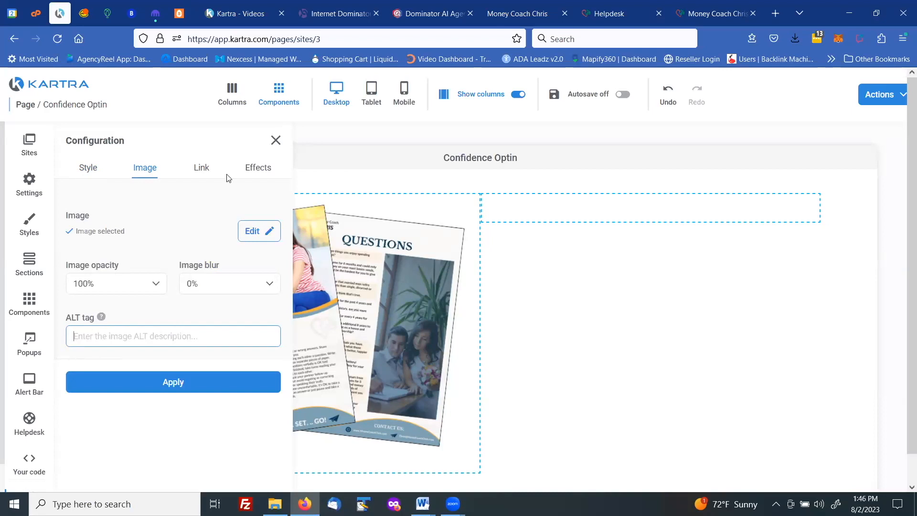
pyautogui.click(201, 169)
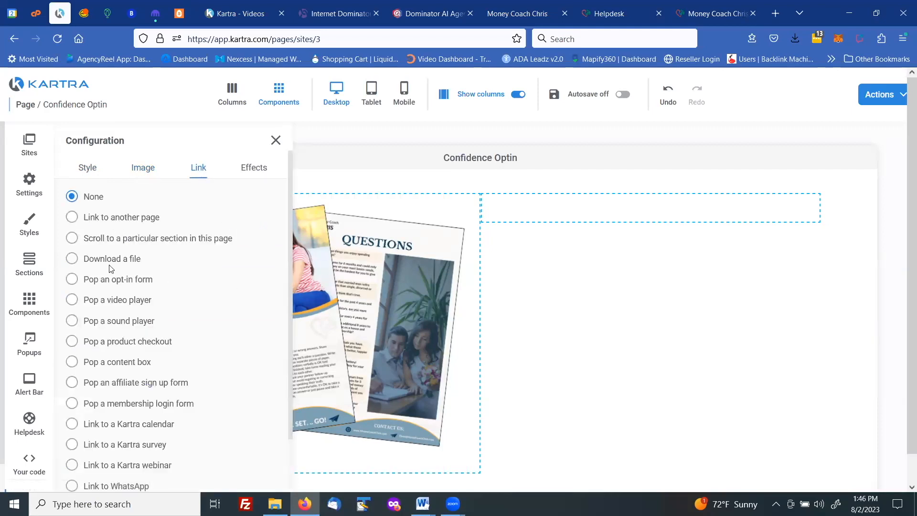
pyautogui.click(276, 140)
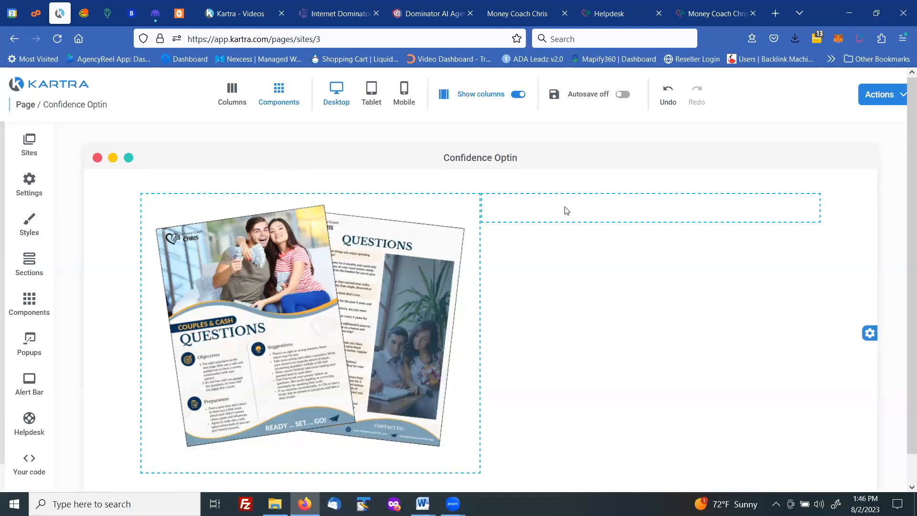
# Examine the available headline block templates
pyautogui.click(27, 304)
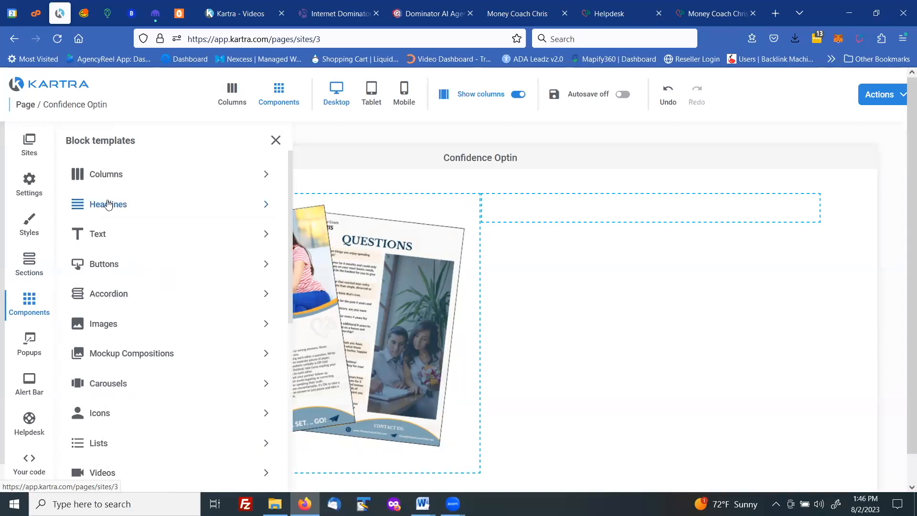
pyautogui.click(106, 208)
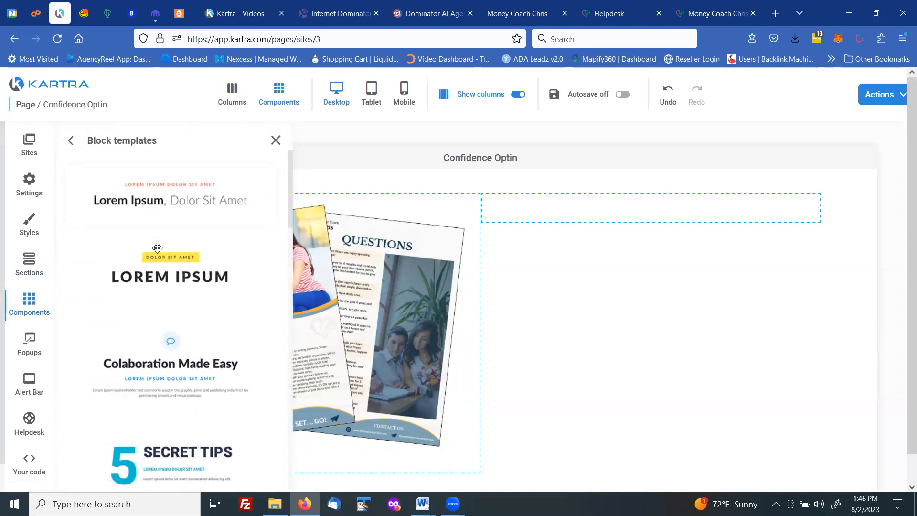
pyautogui.scroll(-2, 189, 320)
pyautogui.scroll(-2, 189, 320)
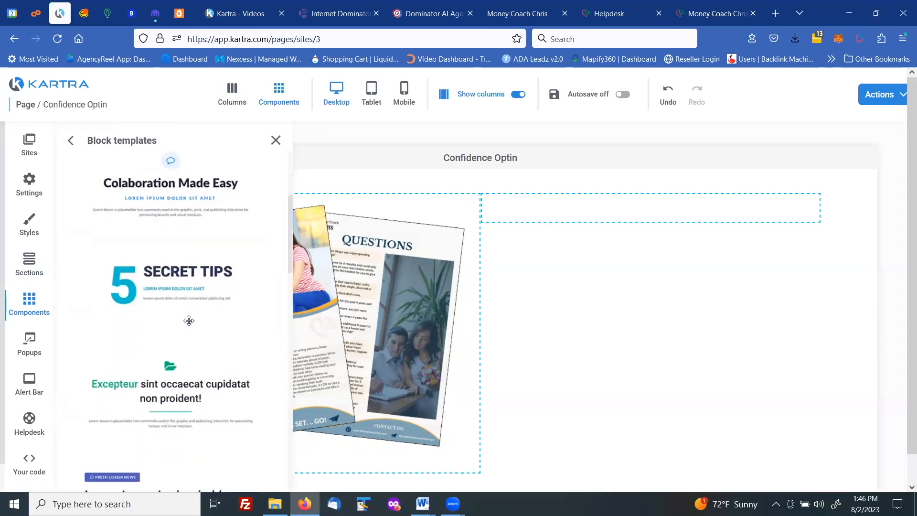
pyautogui.scroll(-3, 156, 306)
pyautogui.scroll(-10, 155, 307)
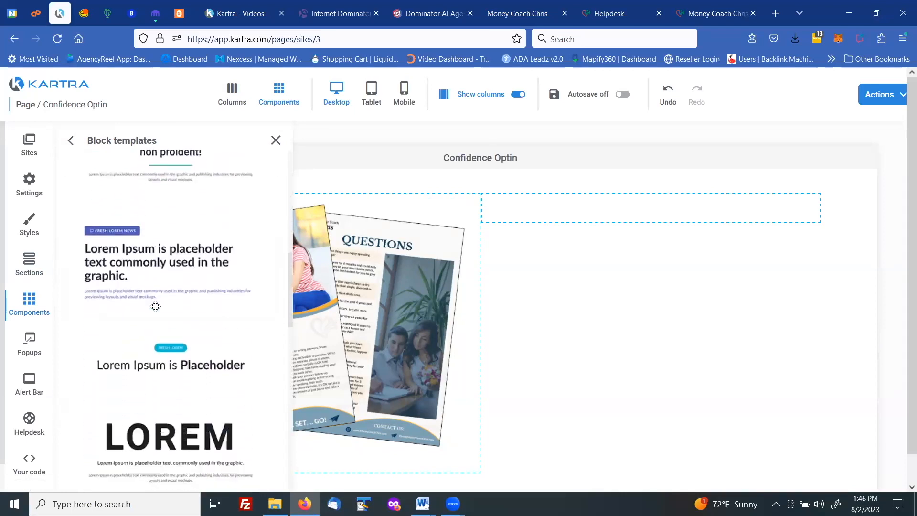
pyautogui.scroll(8, 155, 306)
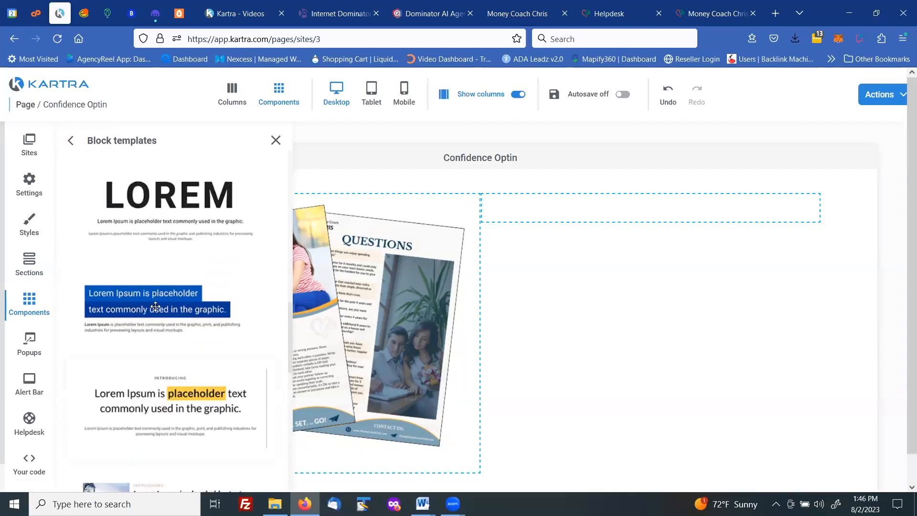
# Add a text component to the empty second column beside the image
pyautogui.click(27, 302)
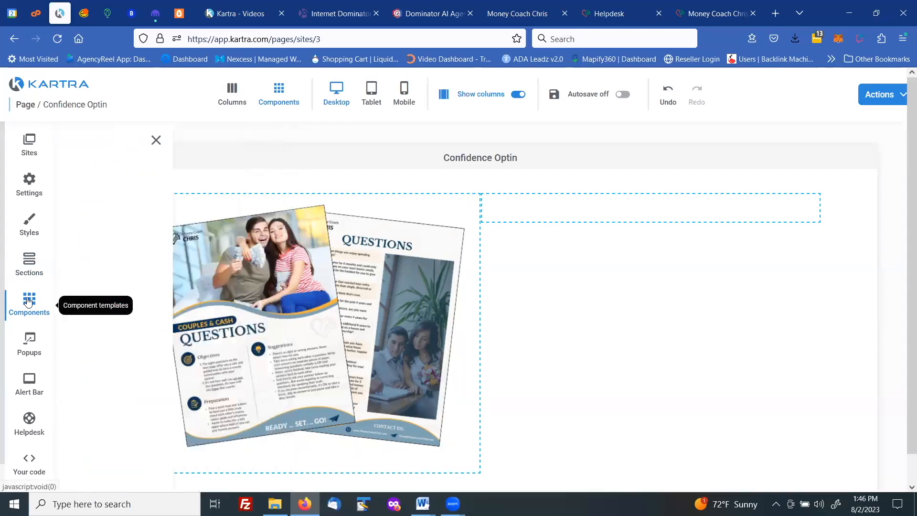
pyautogui.click(113, 241)
pyautogui.moveTo(137, 202); pyautogui.dragTo(651, 202)
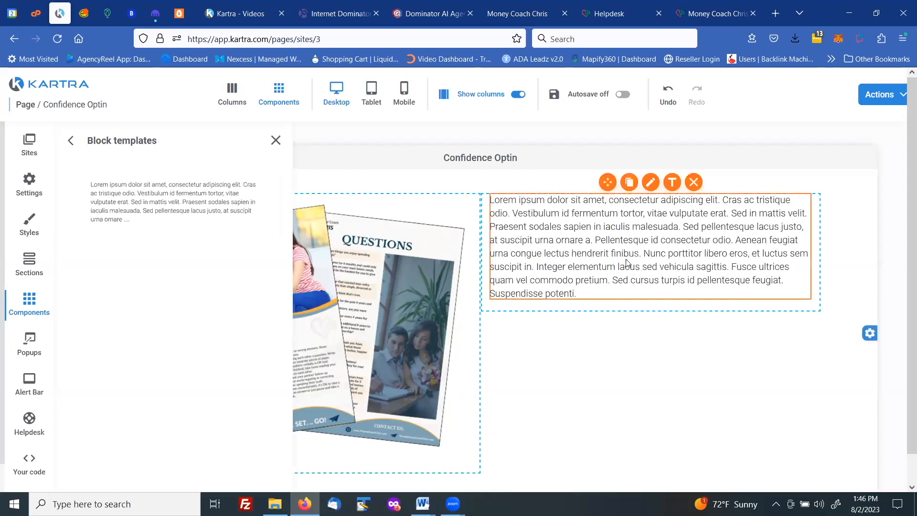
# Add another text component below the existing text in the second column
pyautogui.click(29, 306)
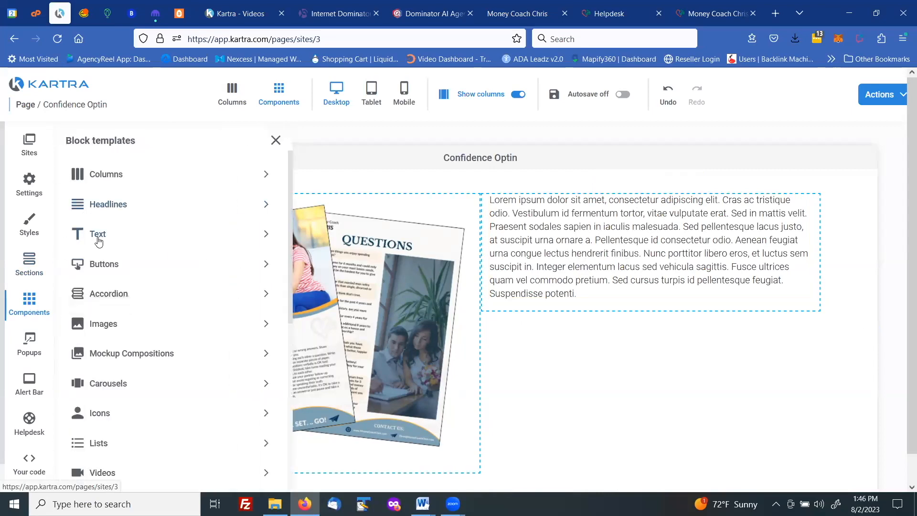
pyautogui.click(98, 235)
pyautogui.moveTo(133, 207); pyautogui.dragTo(656, 341)
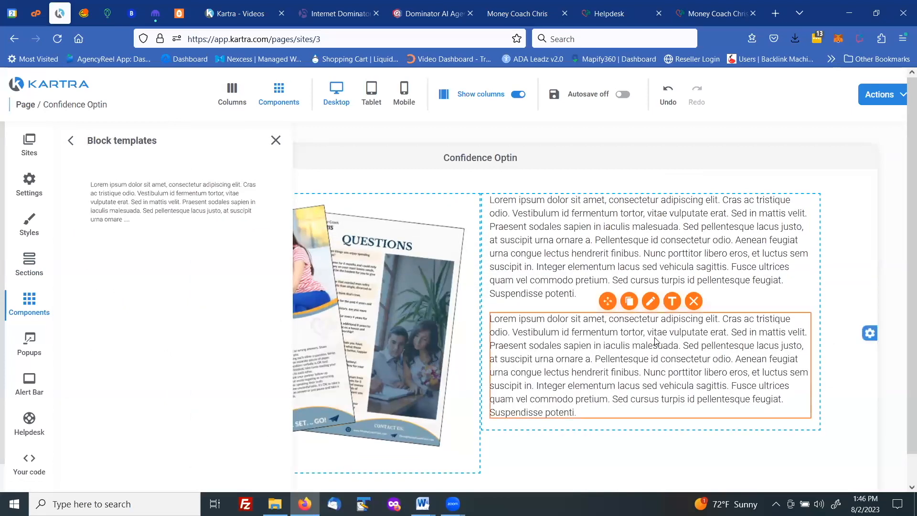
# Add the rectangular blue "Text goes here" button below the two text blocks in the second column, and close the block templates
pyautogui.scroll(-1, 534, 263)
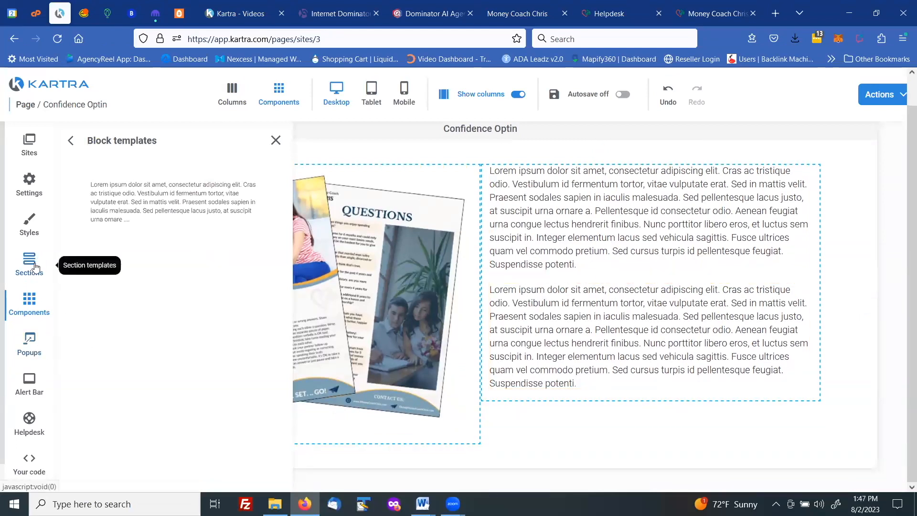
pyautogui.click(31, 300)
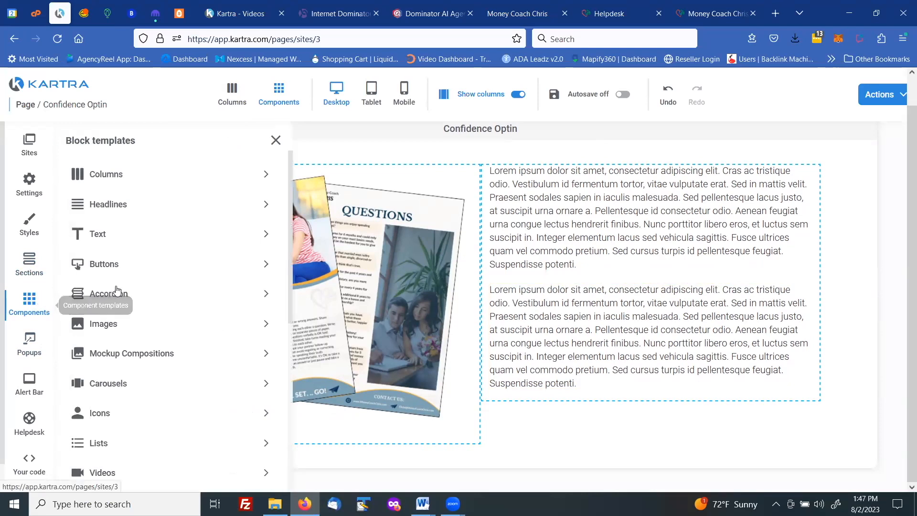
pyautogui.scroll(-3, 177, 294)
pyautogui.scroll(-2, 178, 292)
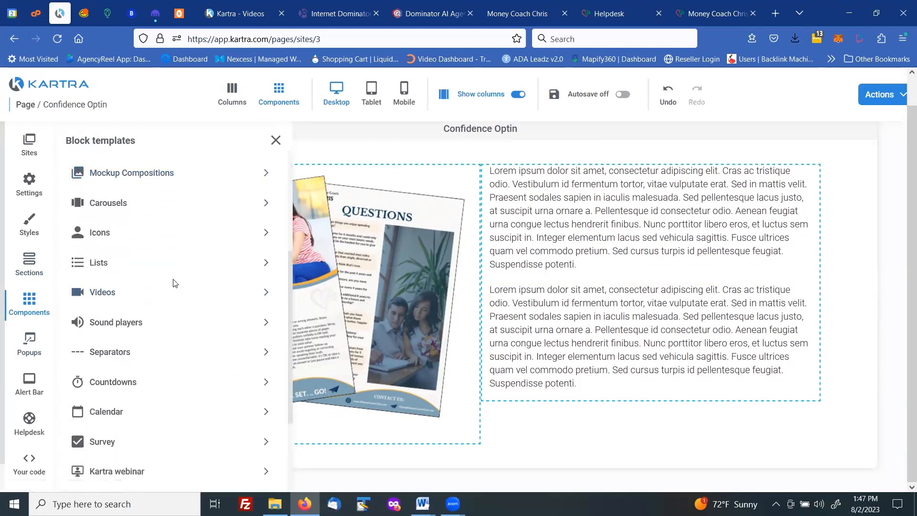
pyautogui.scroll(5, 173, 283)
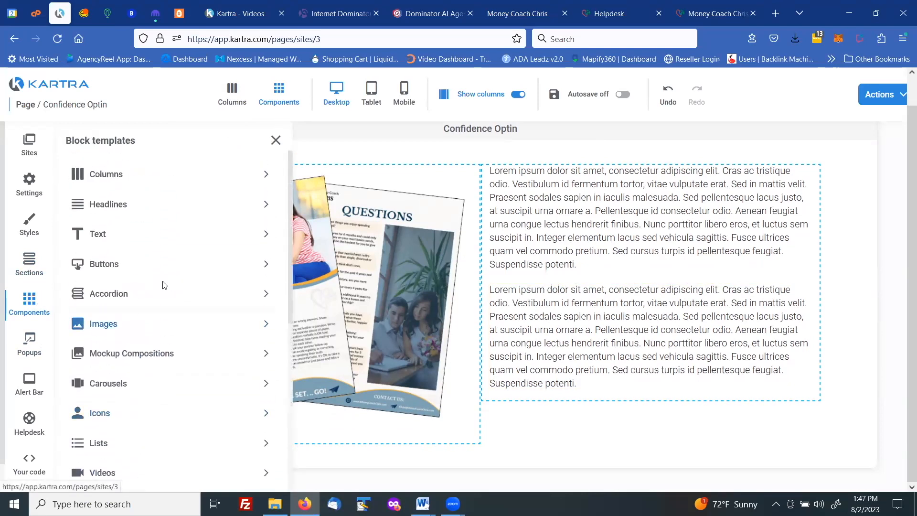
pyautogui.click(109, 268)
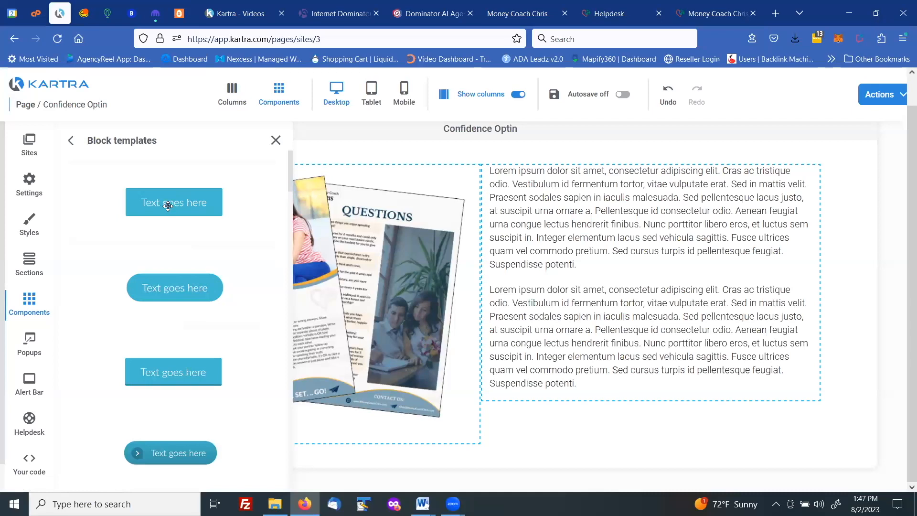
pyautogui.moveTo(168, 206); pyautogui.dragTo(654, 479)
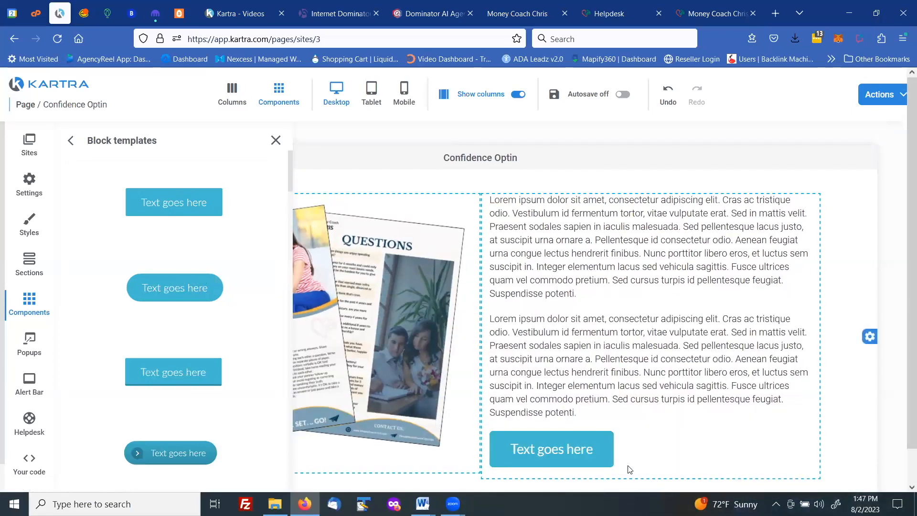
pyautogui.moveTo(567, 447)
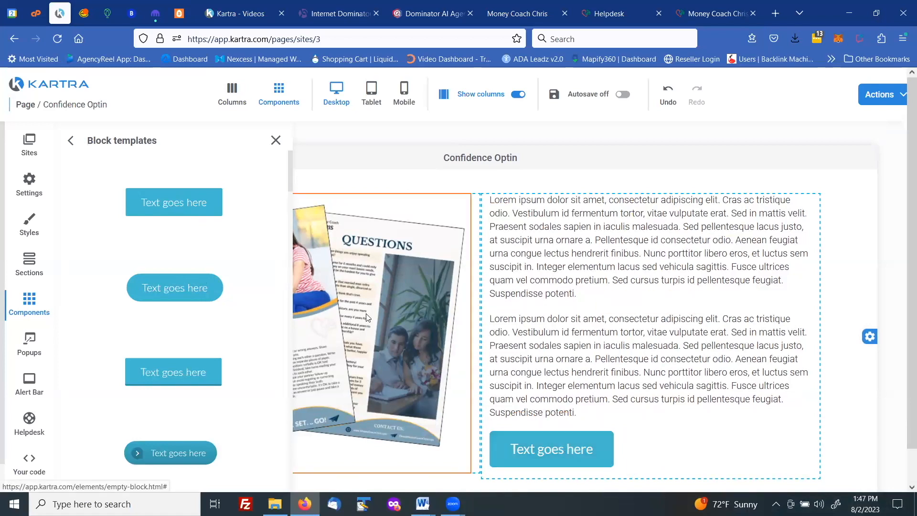
pyautogui.click(276, 140)
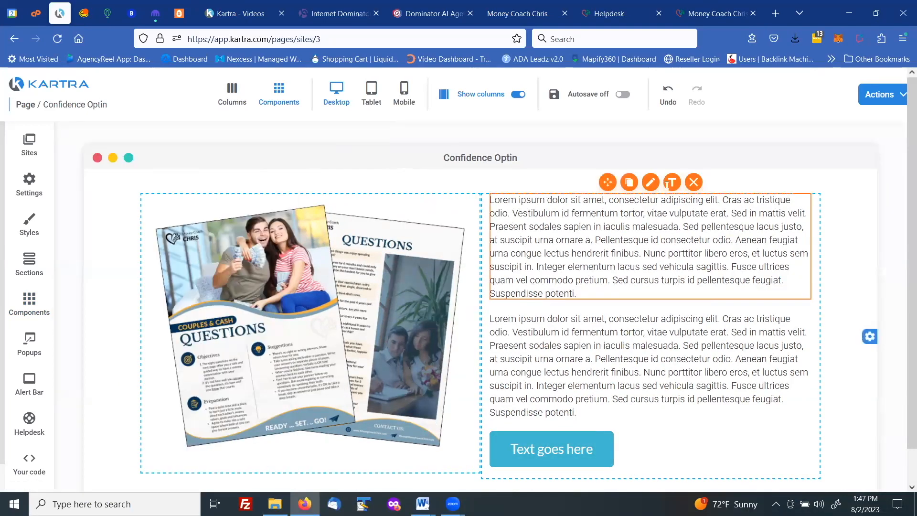
# Add an empty section to the page above the two-column section with the lead magnet image
pyautogui.moveTo(671, 225)
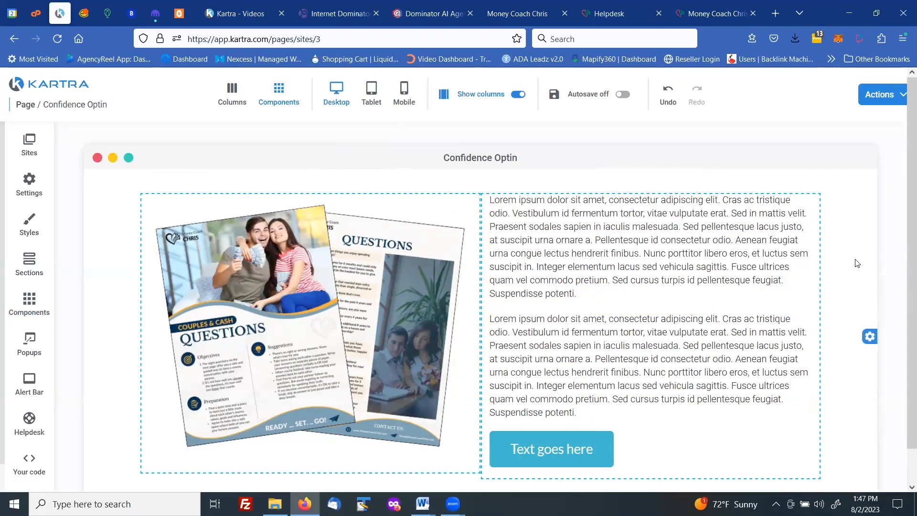
pyautogui.moveTo(556, 221)
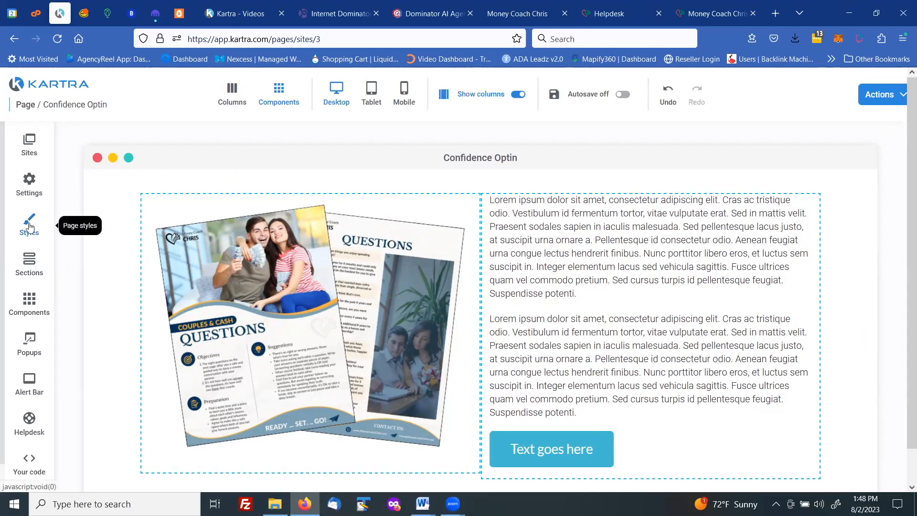
pyautogui.click(32, 266)
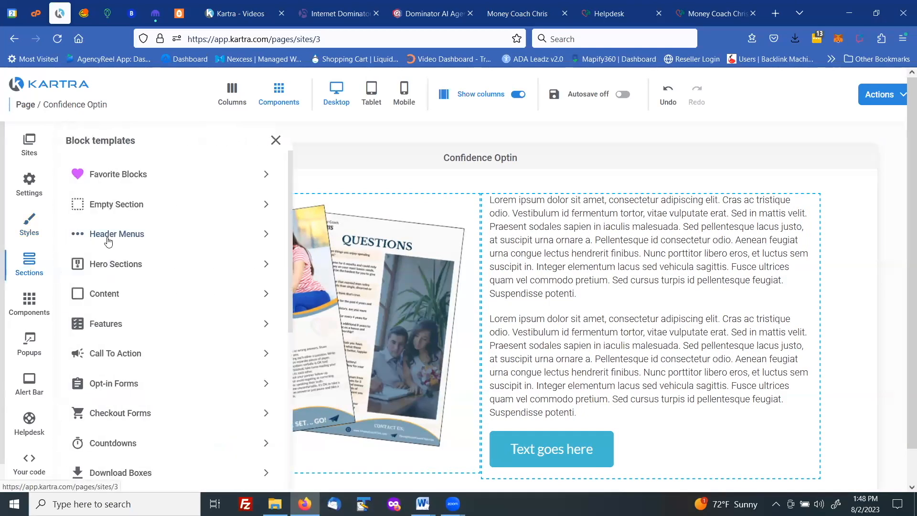
pyautogui.click(125, 205)
pyautogui.moveTo(163, 202); pyautogui.dragTo(493, 197)
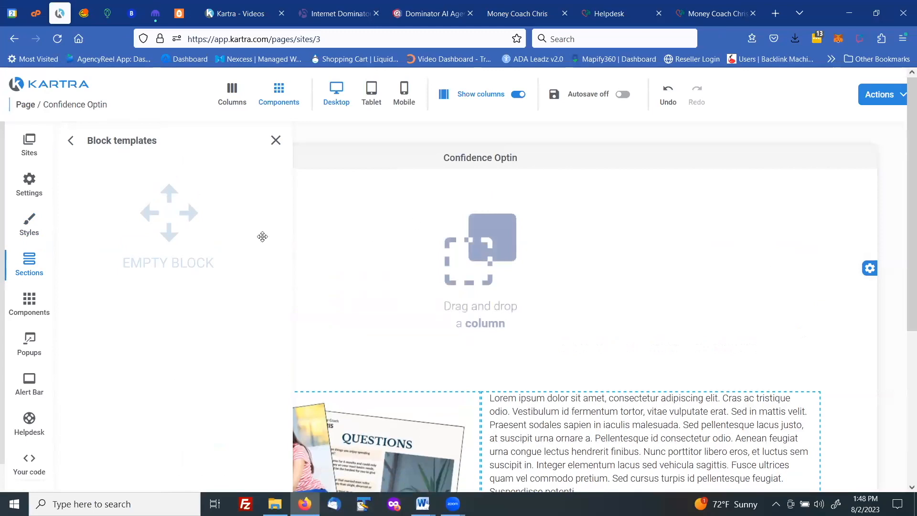
# Place a single 100% width column in the new empty section
pyautogui.click(31, 301)
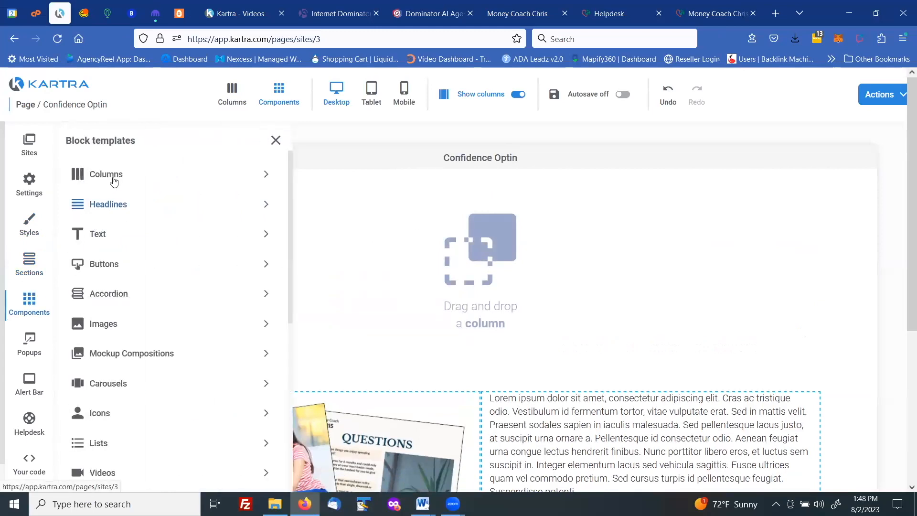
pyautogui.click(107, 175)
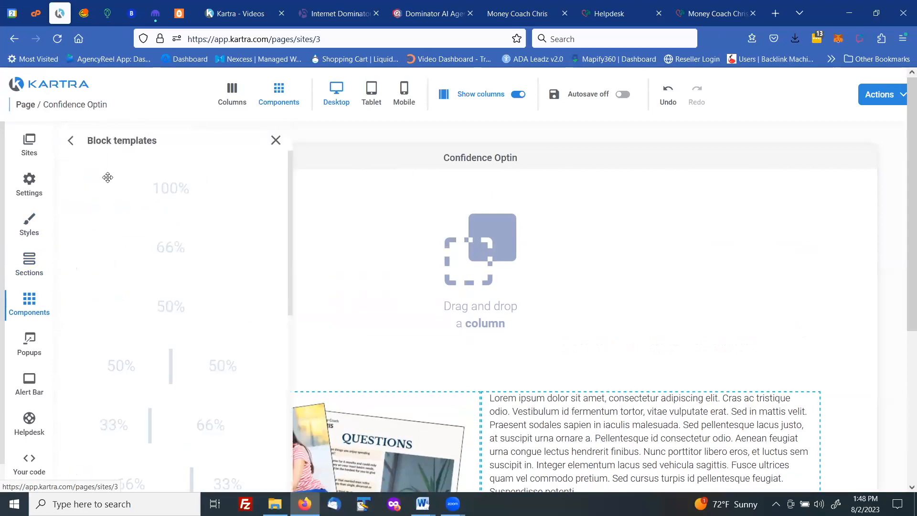
pyautogui.moveTo(122, 186); pyautogui.dragTo(485, 209)
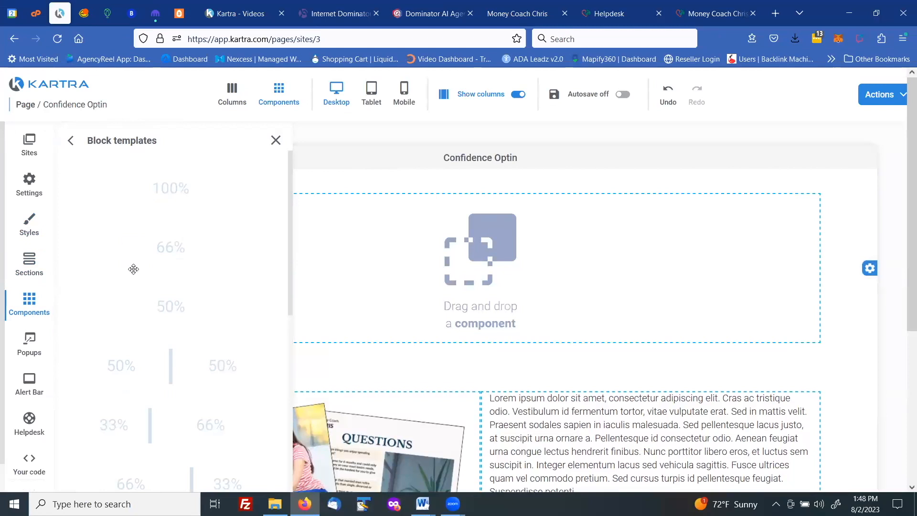
# Add an image component to the empty 100% column above the lead magnet section
pyautogui.click(37, 311)
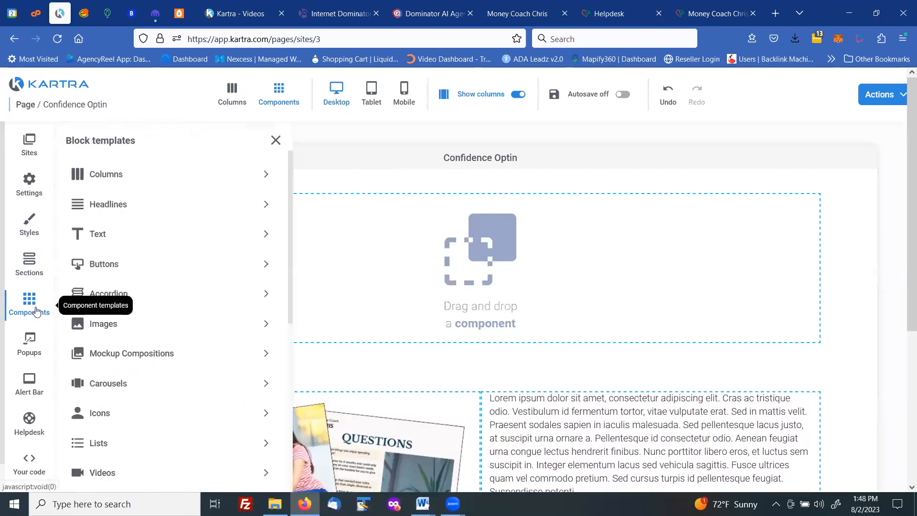
pyautogui.click(106, 330)
pyautogui.moveTo(145, 245); pyautogui.dragTo(475, 203)
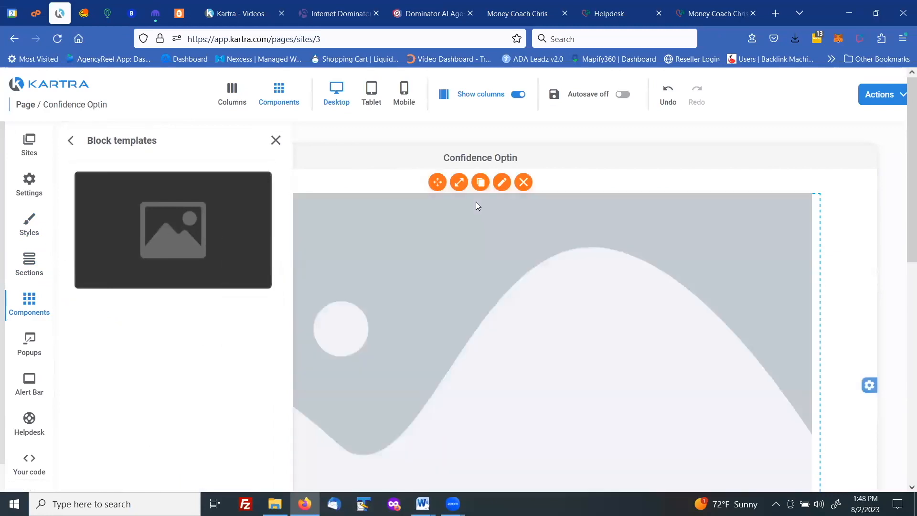
# Set the placeholder image to the Money Coach Chris logo "Add_a_little_bit_of_body_text-4" from the user gallery, apply it and close the configuration
pyautogui.click(502, 183)
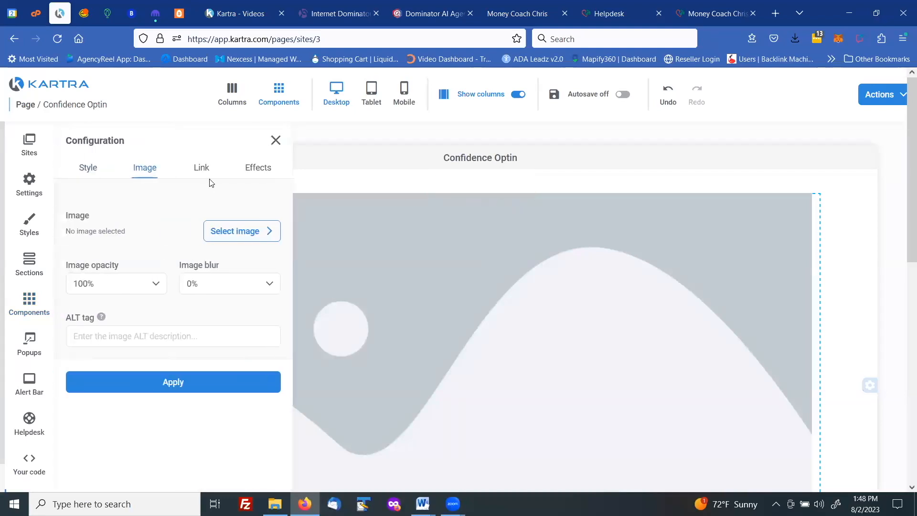
pyautogui.click(219, 231)
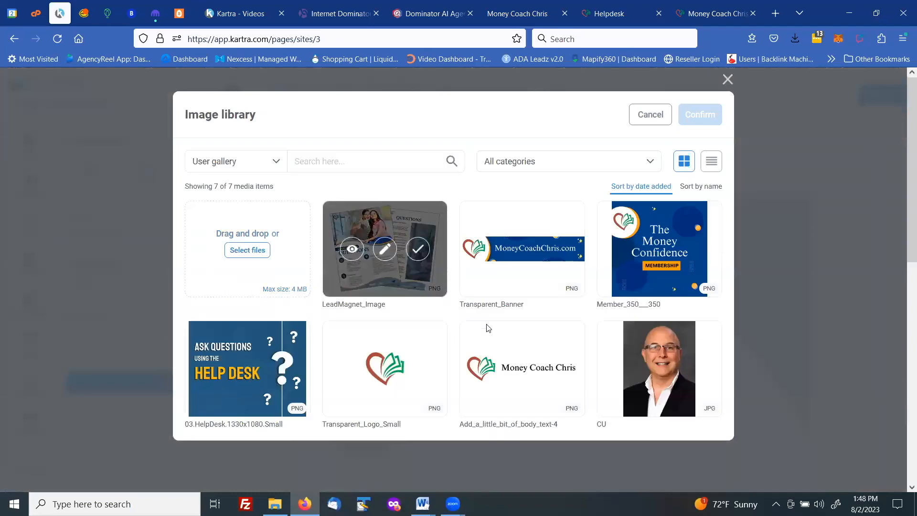
pyautogui.moveTo(504, 358)
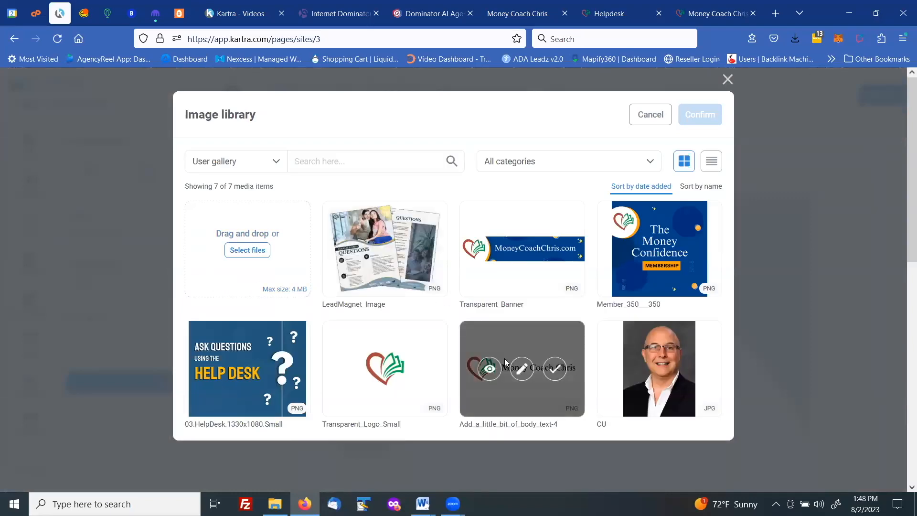
pyautogui.click(554, 368)
pyautogui.click(700, 115)
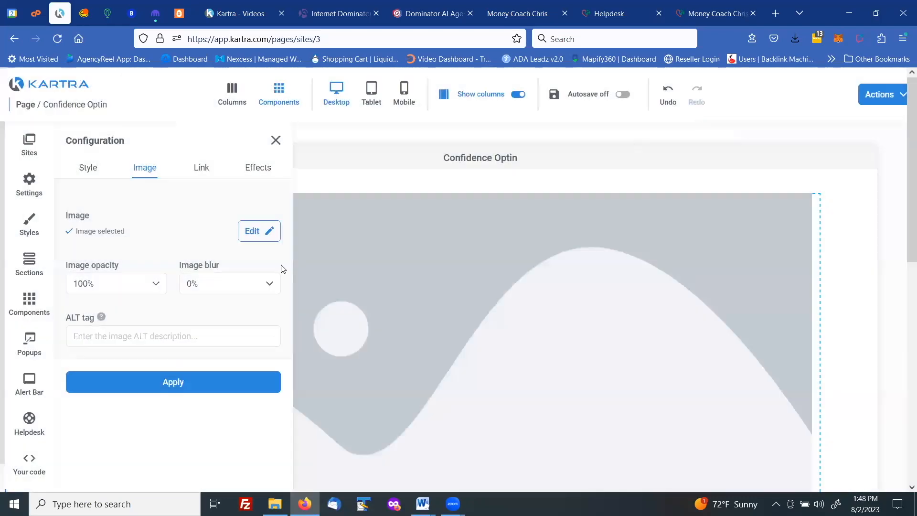
pyautogui.click(177, 384)
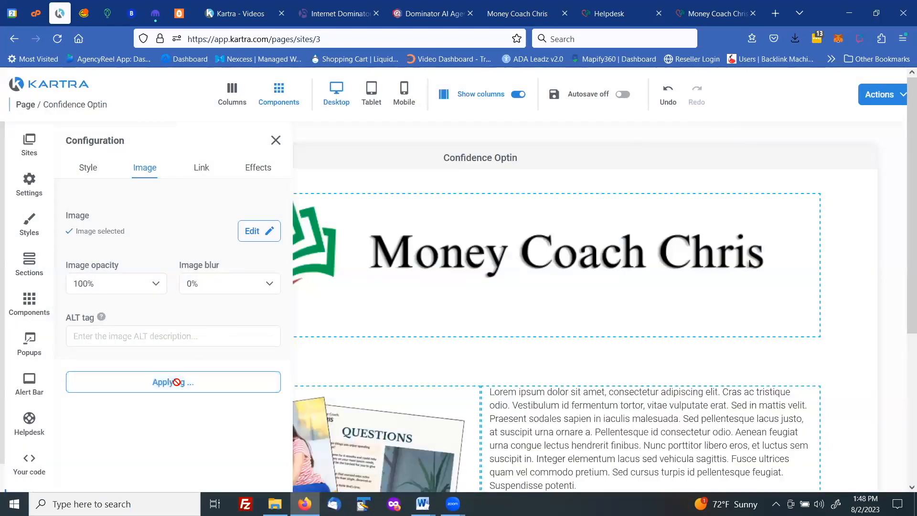
pyautogui.click(276, 140)
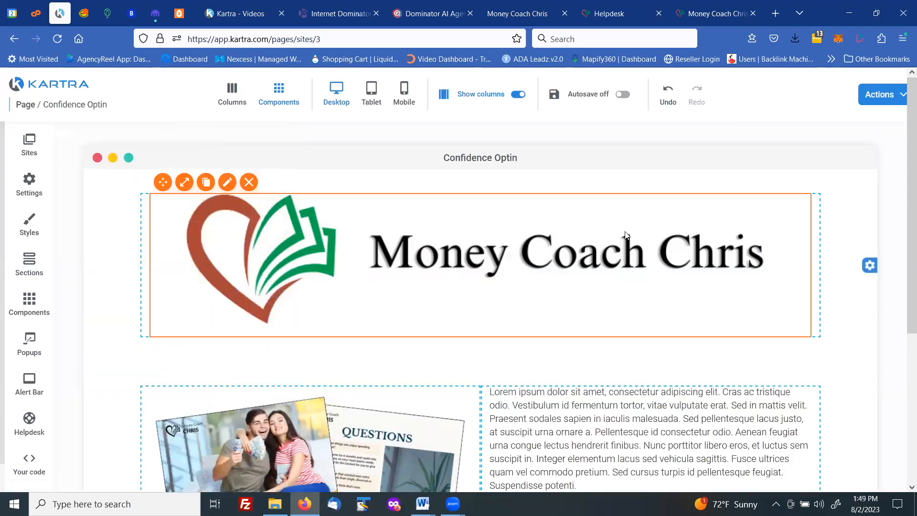
# Scale the Money Coach Chris logo down to about 54% and align it to the center of its column
pyautogui.click(188, 190)
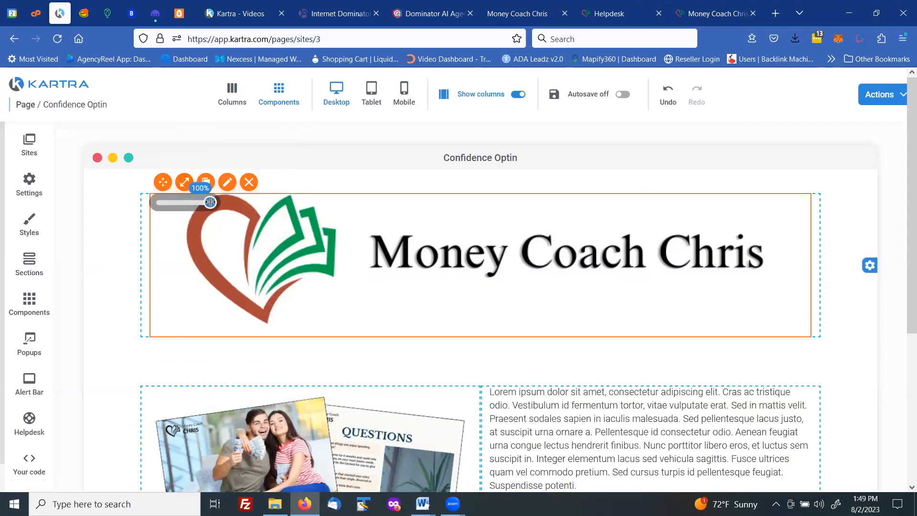
pyautogui.moveTo(210, 202); pyautogui.dragTo(187, 200)
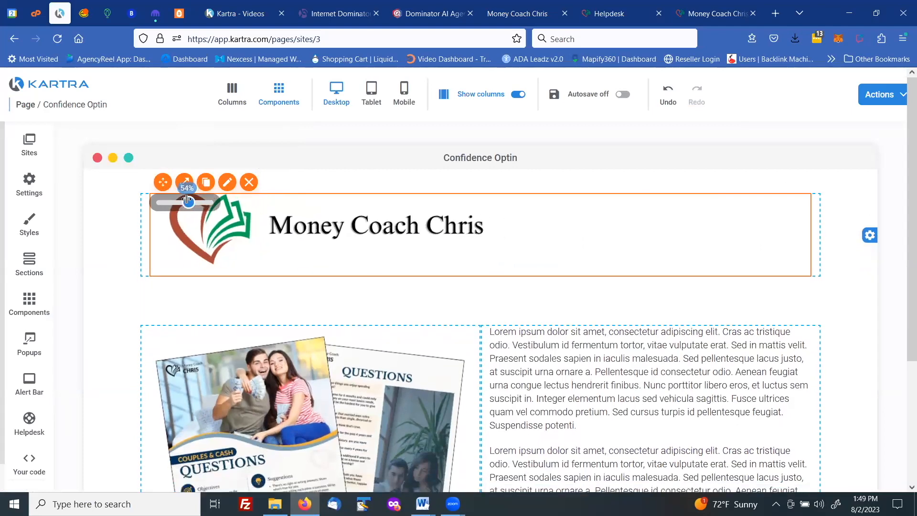
pyautogui.click(228, 183)
pyautogui.click(88, 170)
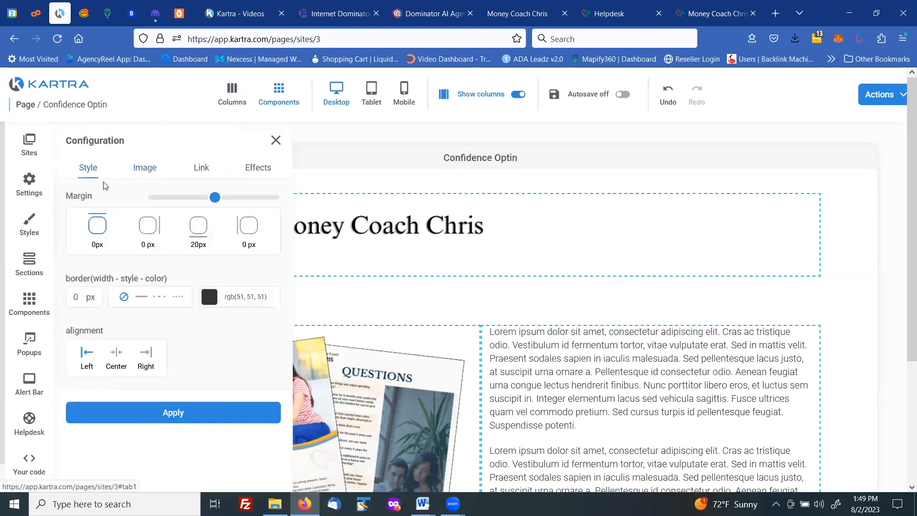
pyautogui.click(116, 353)
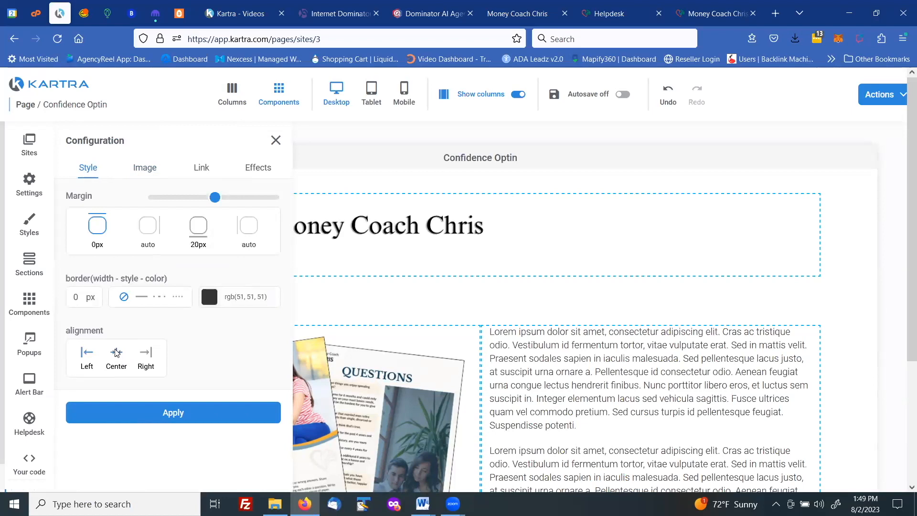
pyautogui.click(163, 419)
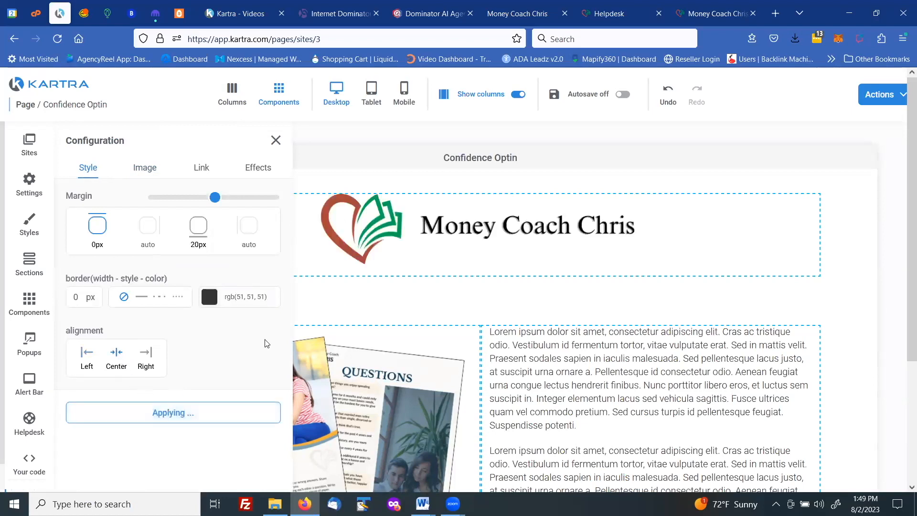
pyautogui.click(276, 139)
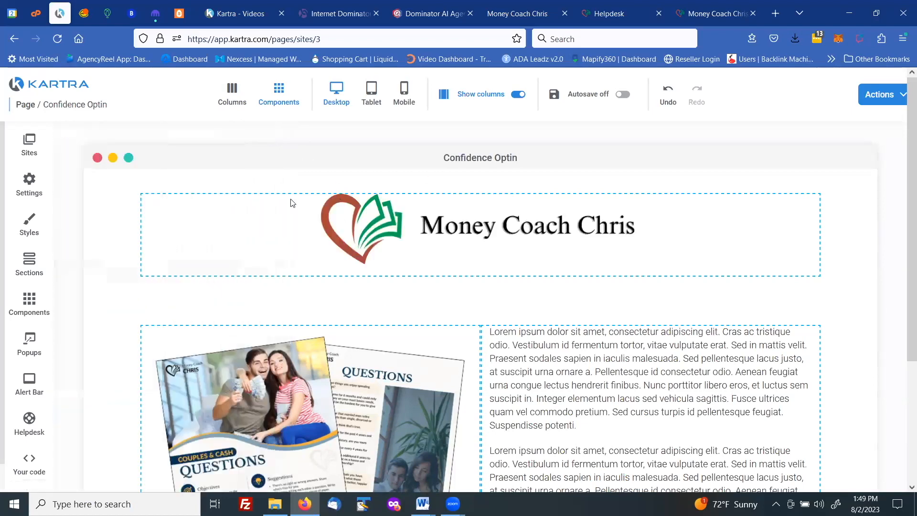
# Replace the upper placeholder paragraph beside the lead magnet with the copied text starting "There's an Easier Way to Talk About Money."
pyautogui.moveTo(533, 239)
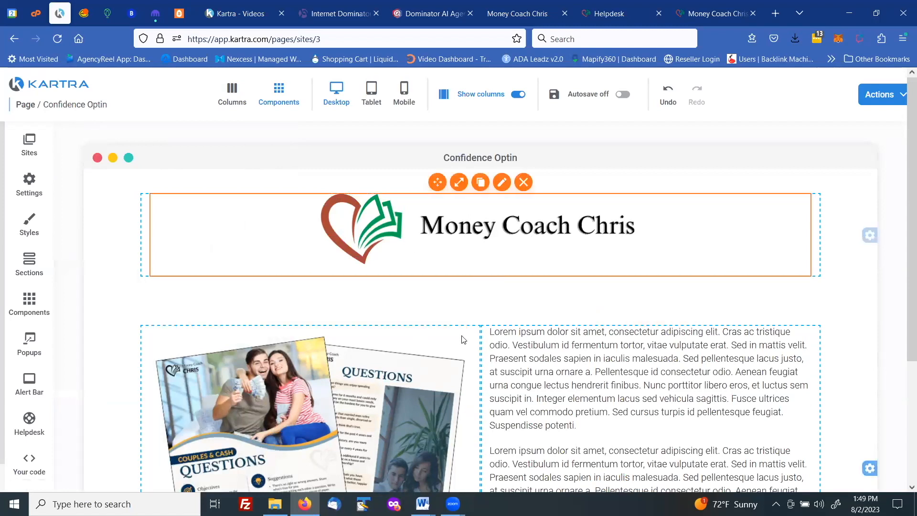
pyautogui.scroll(-3, 528, 325)
pyautogui.scroll(-1, 530, 307)
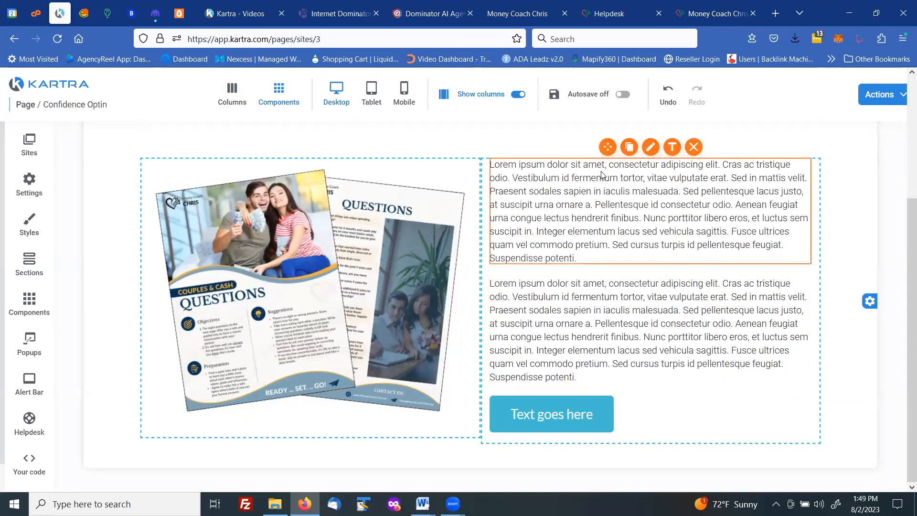
pyautogui.click(639, 167)
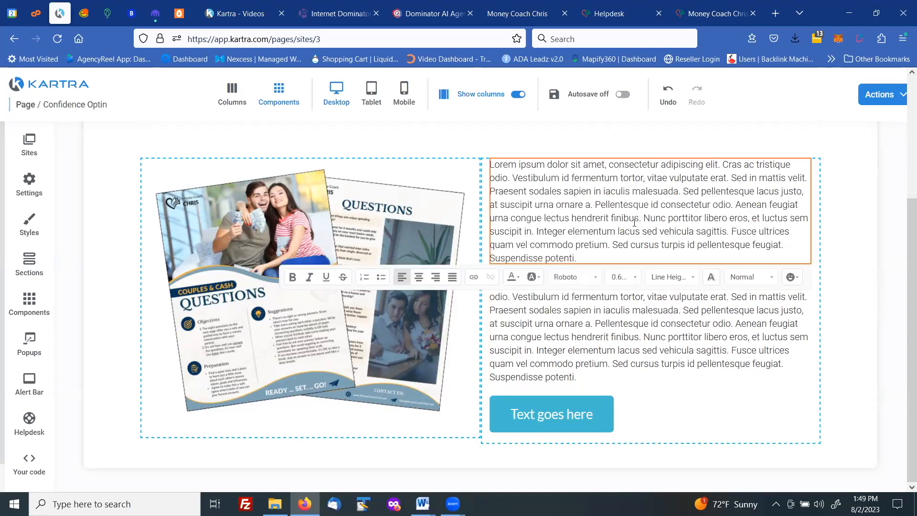
pyautogui.moveTo(603, 257); pyautogui.dragTo(458, 103)
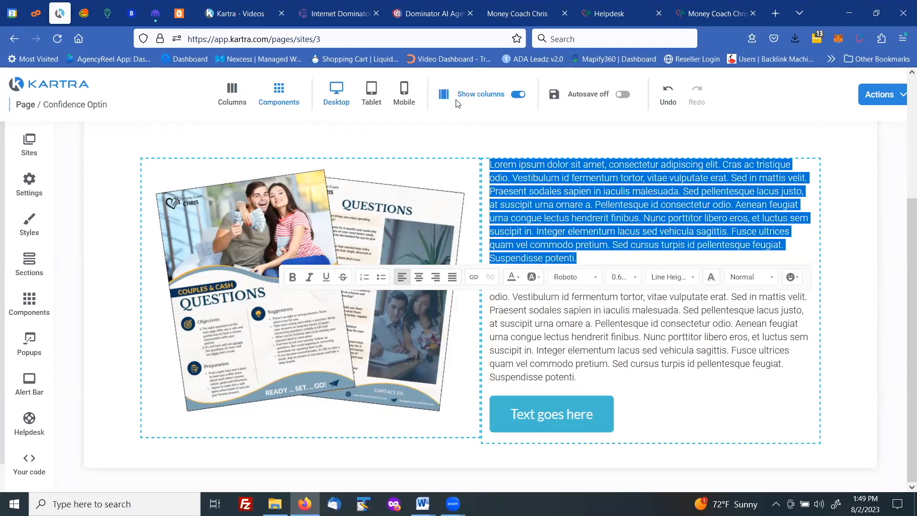
pyautogui.click(457, 103)
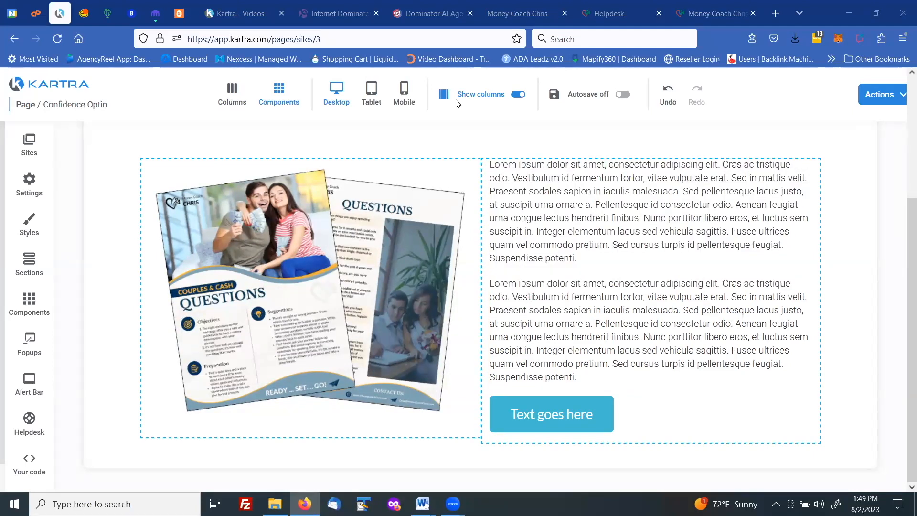
pyautogui.click(609, 193)
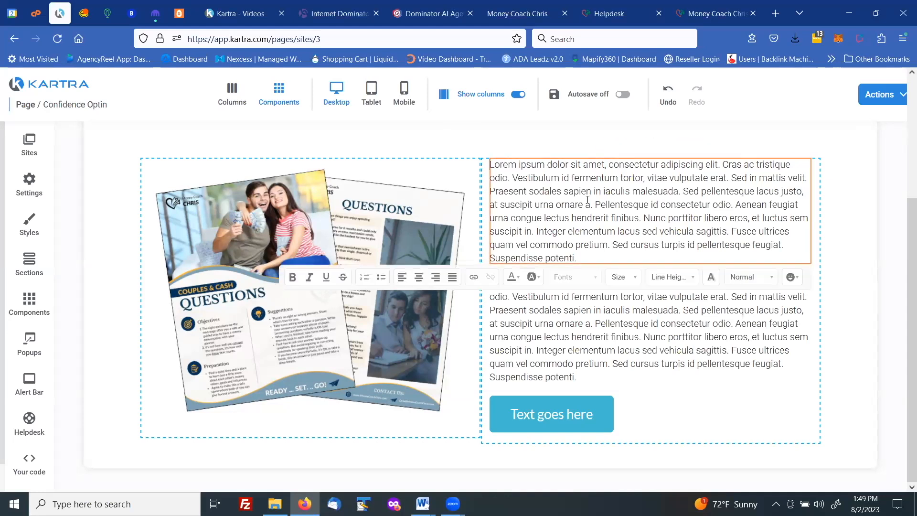
pyautogui.doubleClick(610, 193)
pyautogui.tripleClick(610, 193)
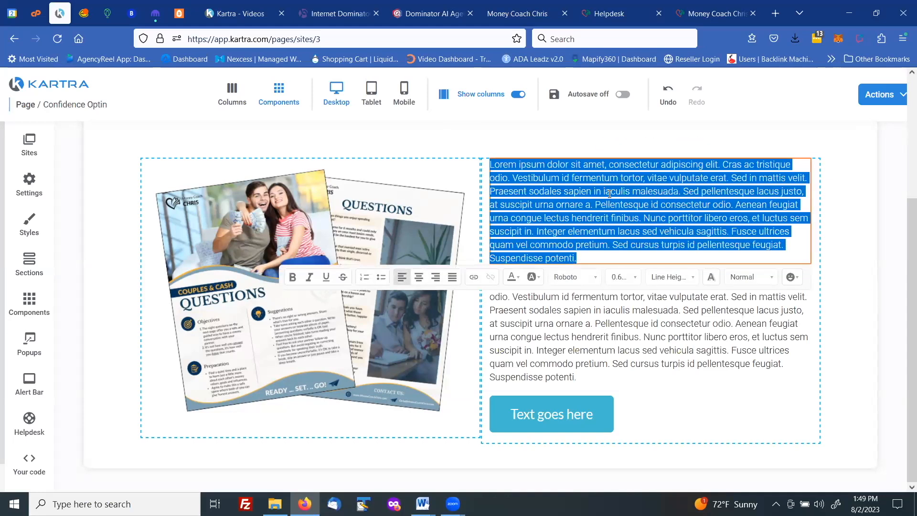
pyautogui.write("There's an Easier Way to Talk About Money. If you're a Newlywed or Engaged couple, you've come to the right place!")
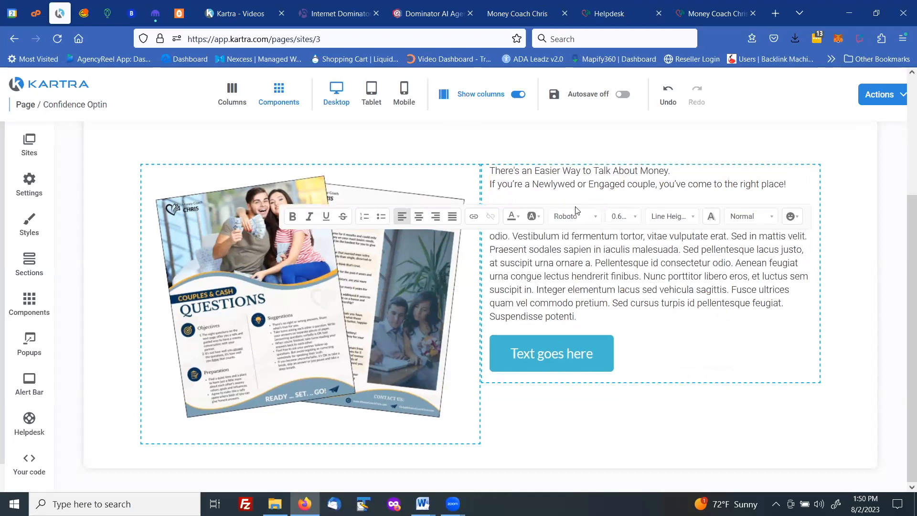
# Replace the lower placeholder paragraph above the button with the copied text starting "Why a budget will destroy your Marriage:"
pyautogui.hotkey('alt', 'Tab')
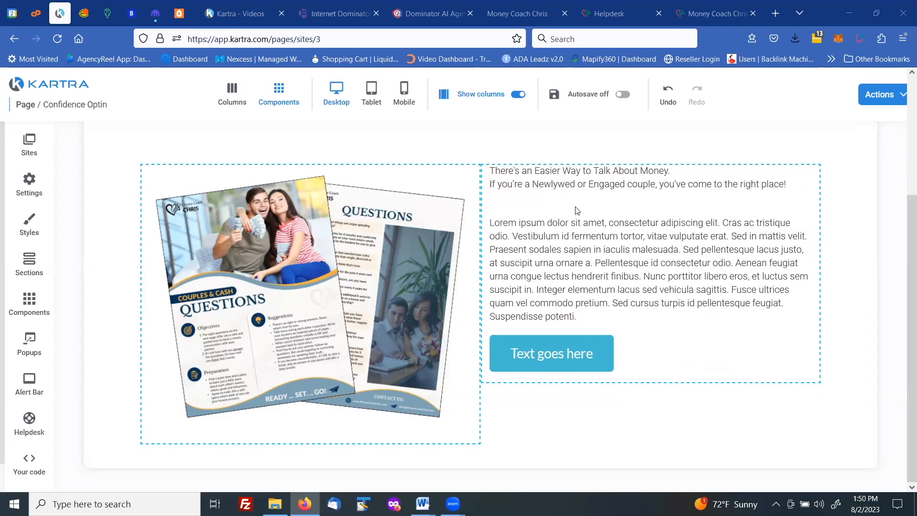
pyautogui.click(582, 241)
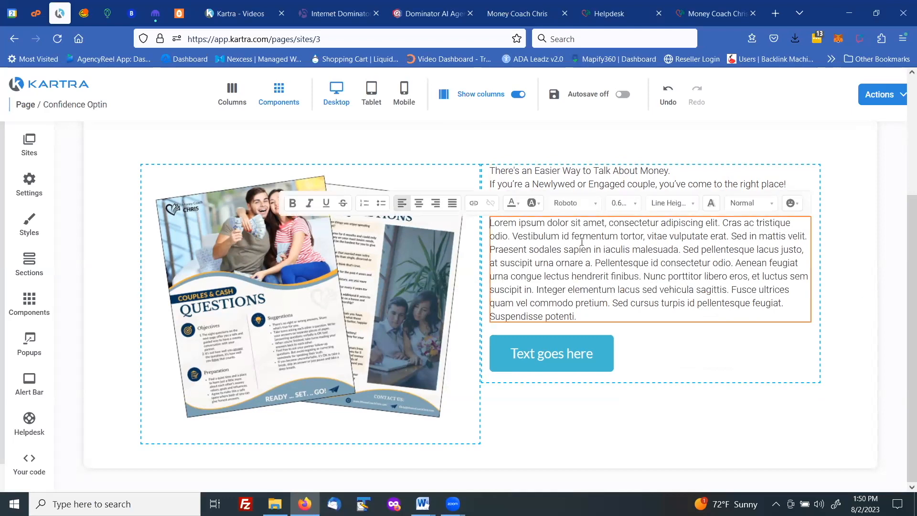
pyautogui.hotkey('ctrl', 'a')
pyautogui.write('Why a budget will destroy your Marriage: Cash diets simply do not work!! A budget does with dollars what a crash diet does with food. Click the link to learn how to have a safe money conversation with your significant other.')
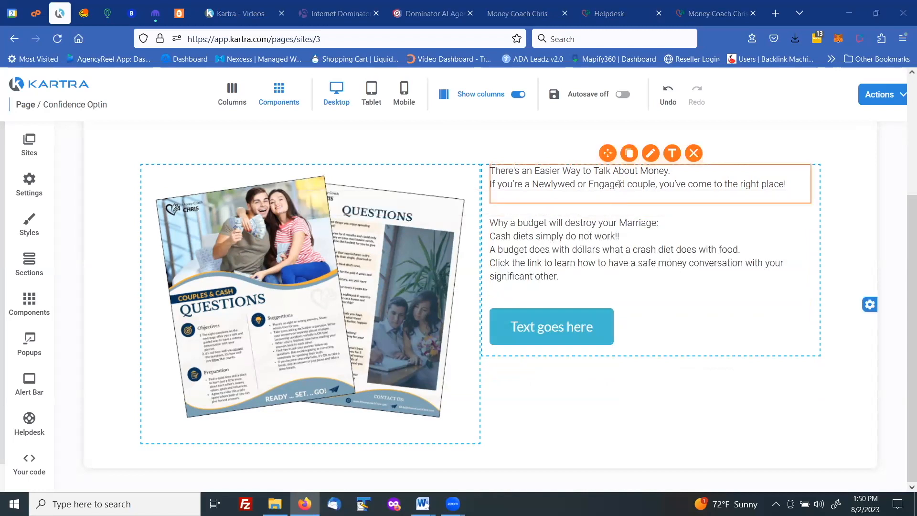
# Center and bold both lines of the "There's an Easier Way to Talk About Money." text block
pyautogui.click(654, 185)
pyautogui.moveTo(786, 184); pyautogui.dragTo(490, 175)
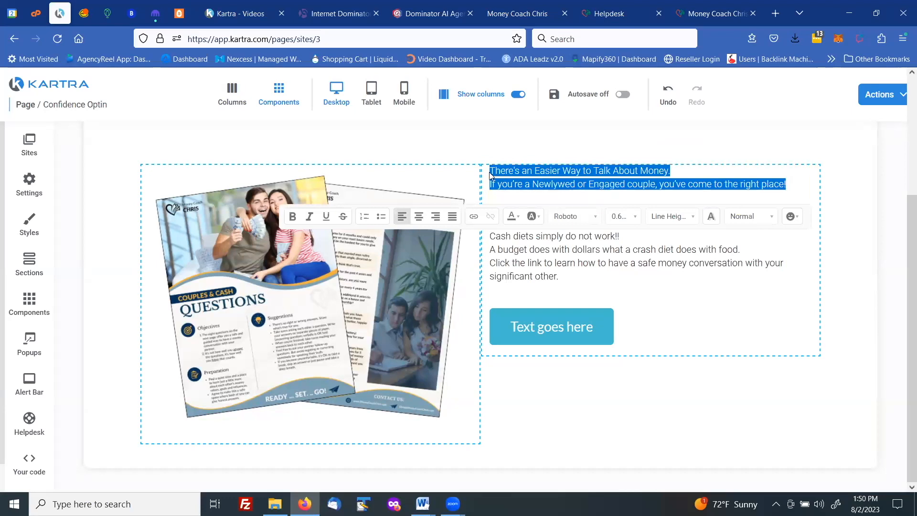
pyautogui.click(419, 217)
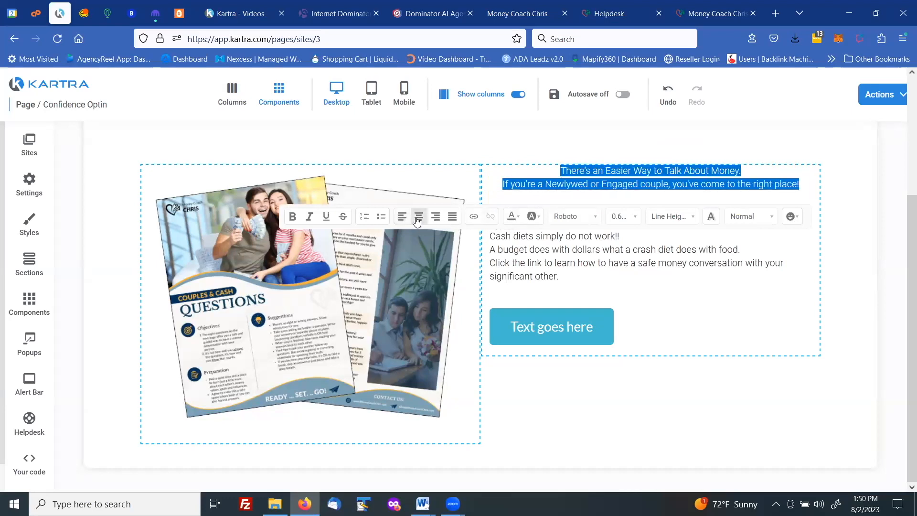
pyautogui.click(293, 217)
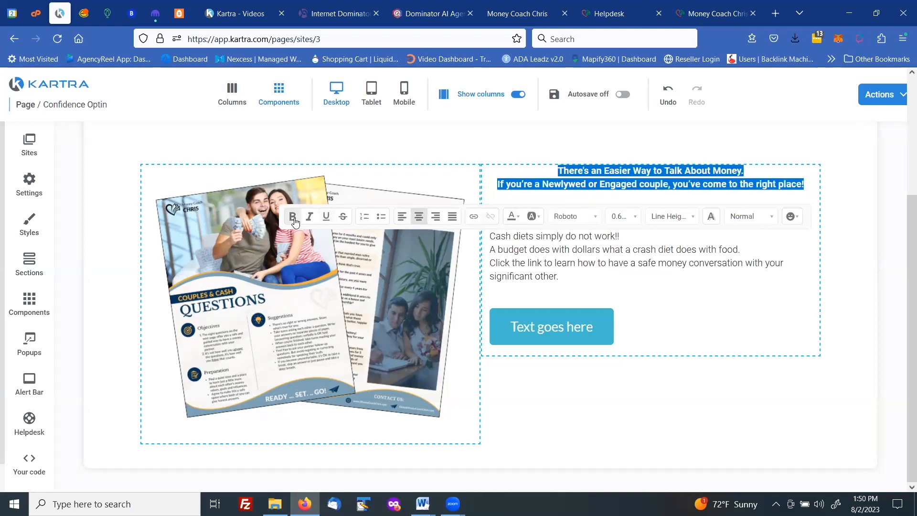
# Set the font size of the bold "There's an Easier Way to Talk About Money." text to 1.20rem
pyautogui.click(634, 223)
pyautogui.scroll(-2, 638, 292)
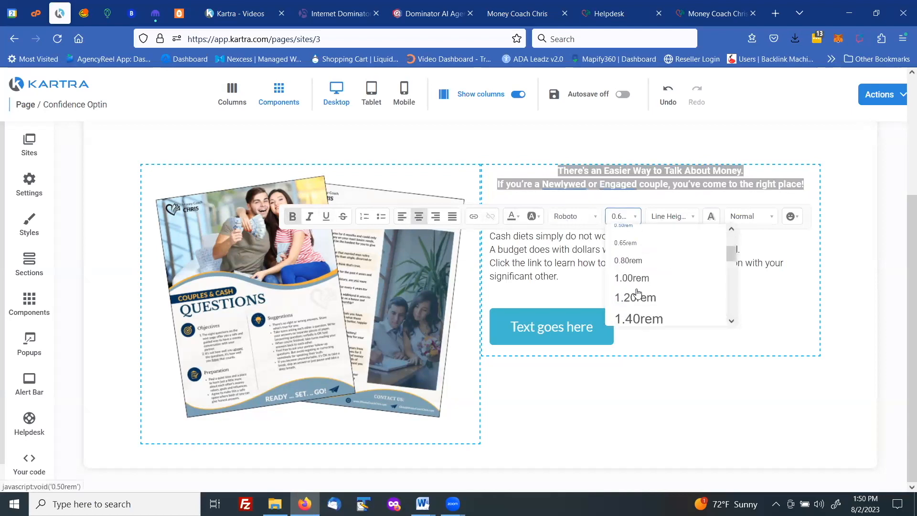
pyautogui.scroll(-2, 638, 293)
pyautogui.click(638, 256)
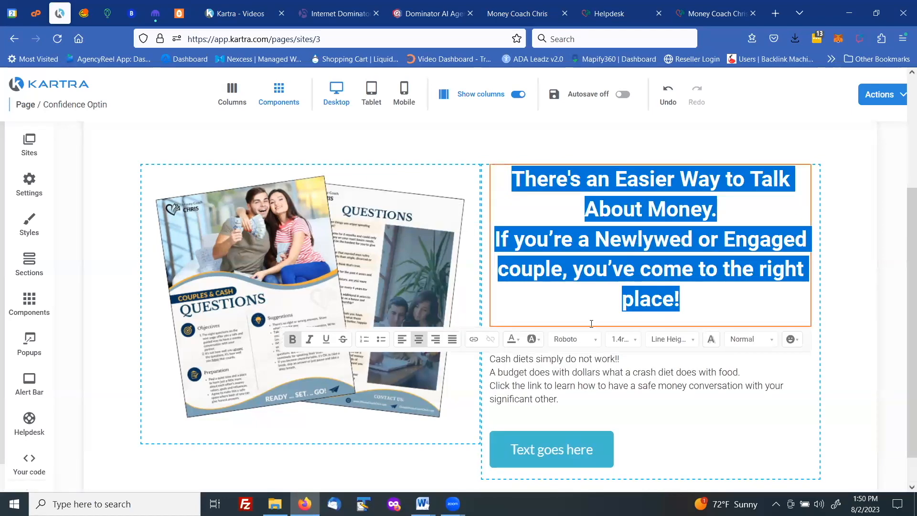
pyautogui.click(634, 342)
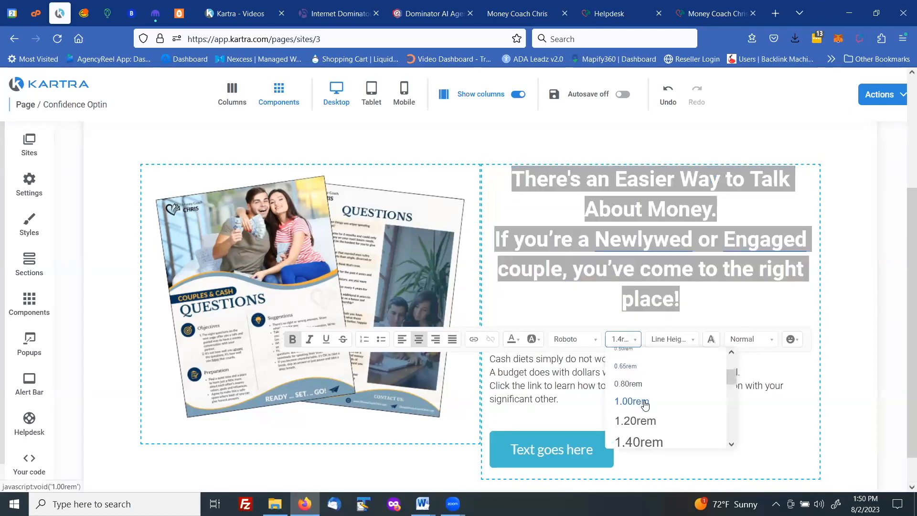
pyautogui.click(637, 421)
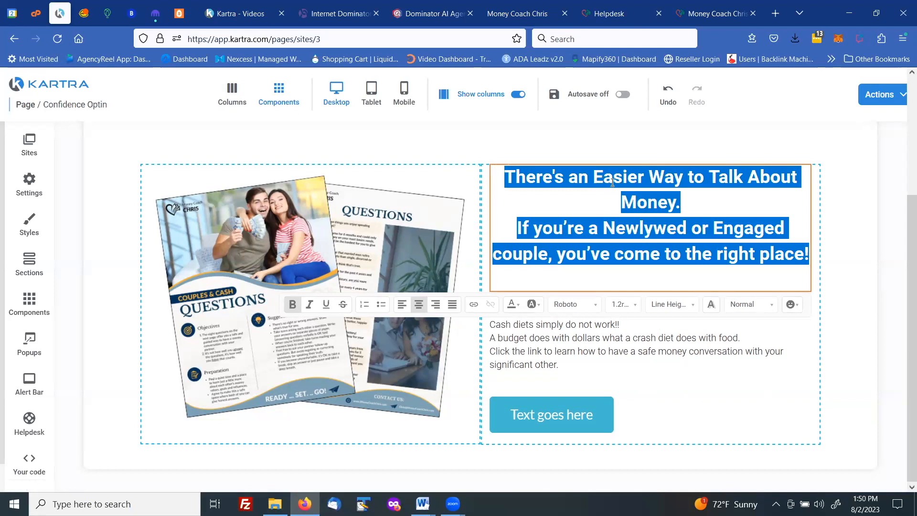
# Insert line breaks in the bold headline text before "to Talk About Money." and before "Newlywed"
pyautogui.click(691, 177)
pyautogui.press('BackSpace')
pyautogui.hotkey('shift', 'Return')
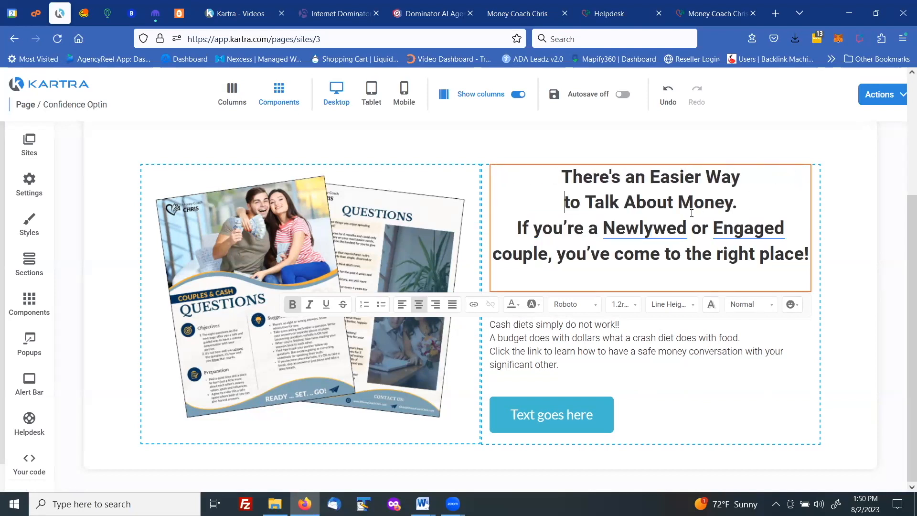
pyautogui.moveTo(598, 239)
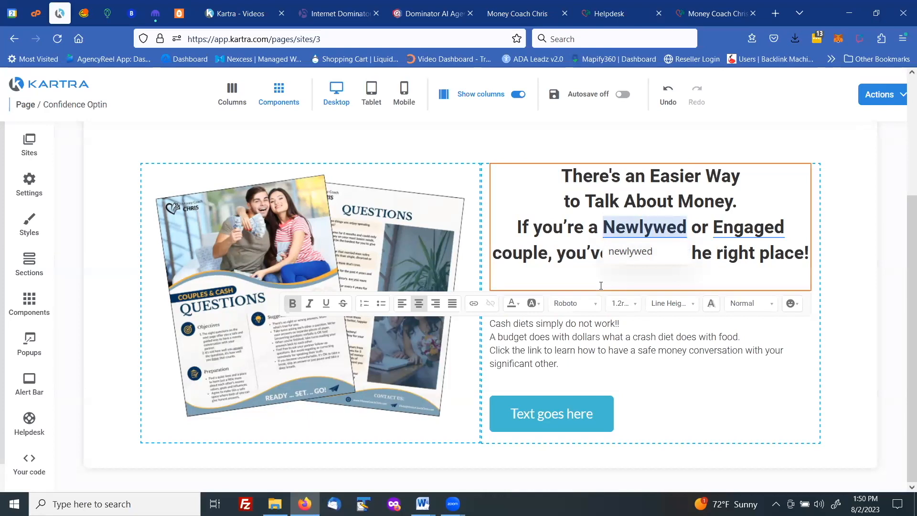
pyautogui.click(603, 227)
pyautogui.press('BackSpace')
pyautogui.hotkey('shift', 'Return')
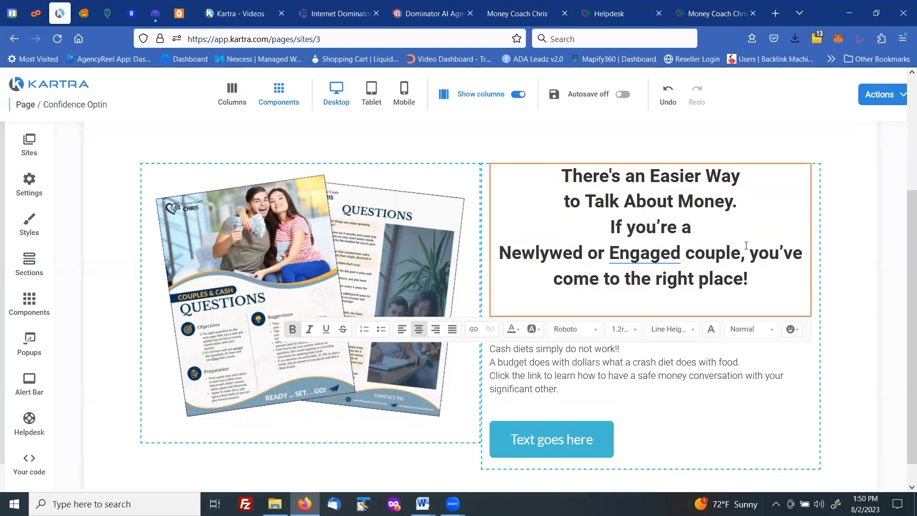
# Break the headline after "couple," and capitalize the start of the last line as "You've"
pyautogui.moveTo(750, 253); pyautogui.dragTo(745, 255)
pyautogui.hotkey('shift', 'Return')
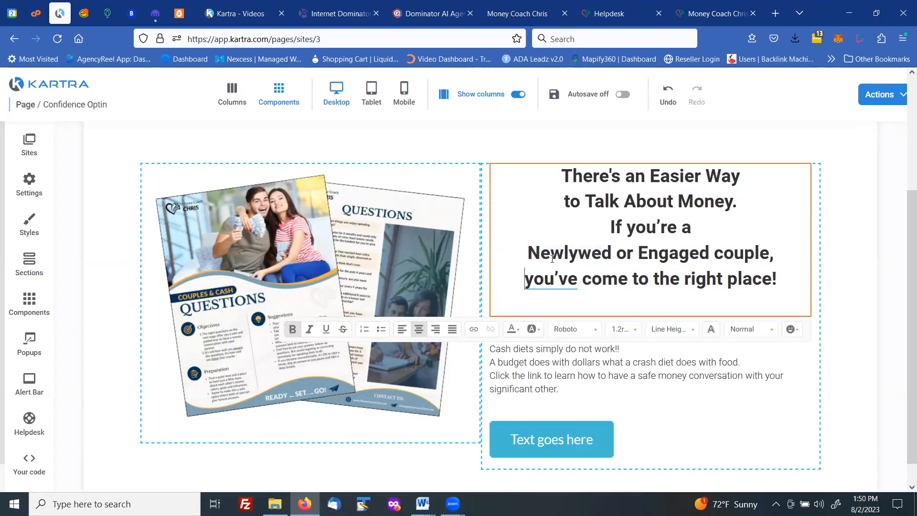
pyautogui.doubleClick(567, 284)
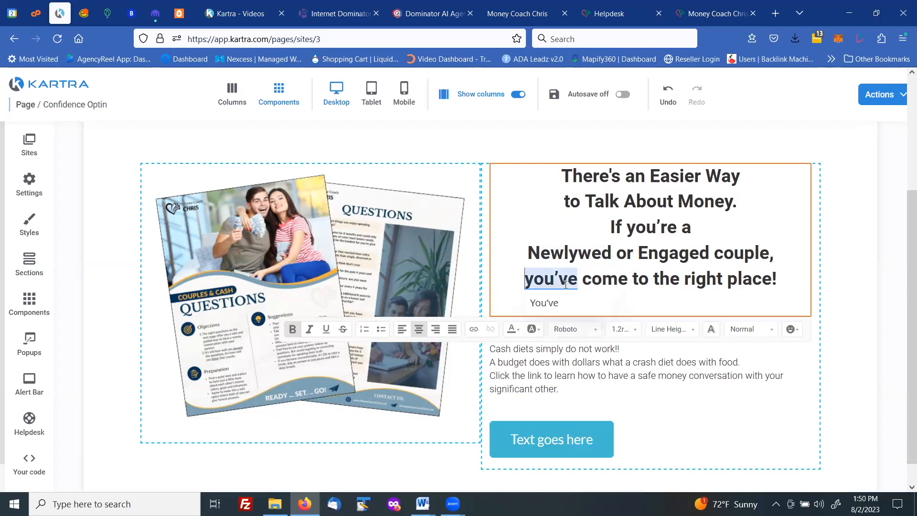
pyautogui.click(544, 303)
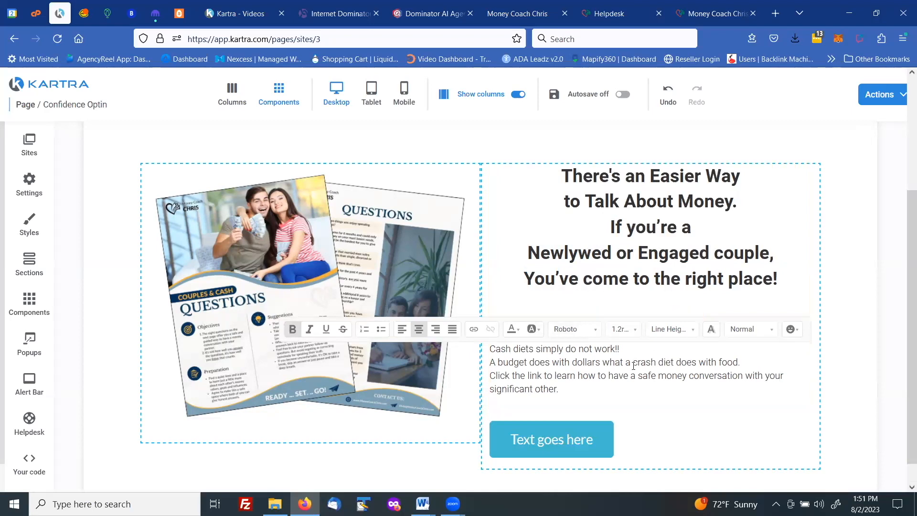
# Set the "Why a budget will destroy your Marriage:" paragraph to 1.00rem and center it
pyautogui.click(586, 390)
pyautogui.moveTo(560, 377); pyautogui.dragTo(493, 326)
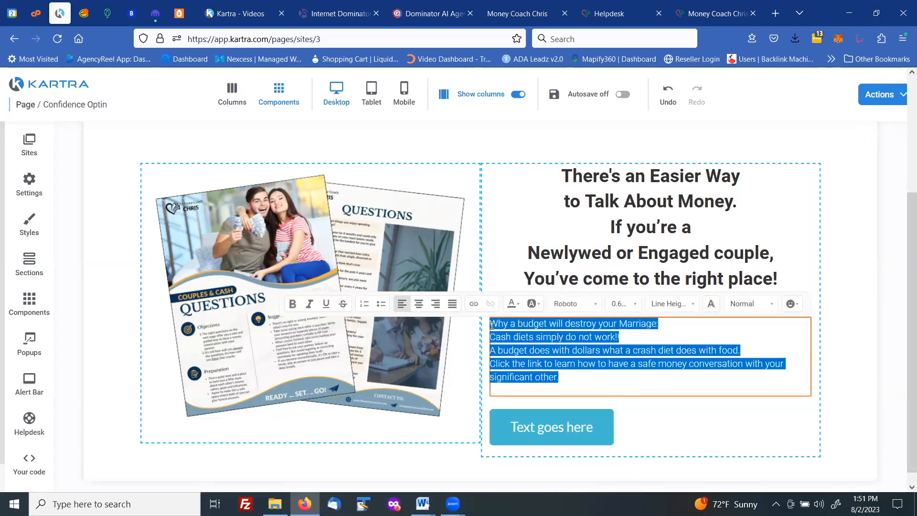
pyautogui.click(634, 306)
pyautogui.scroll(-2, 641, 373)
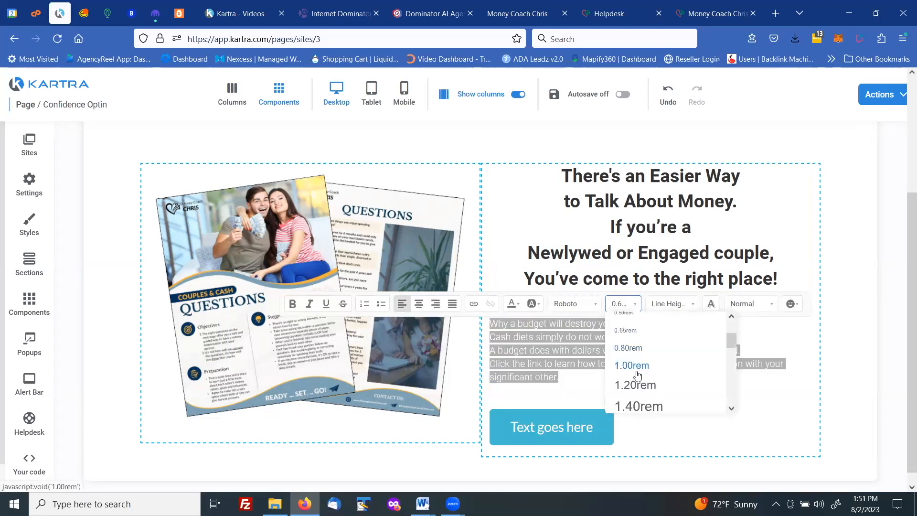
pyautogui.click(639, 365)
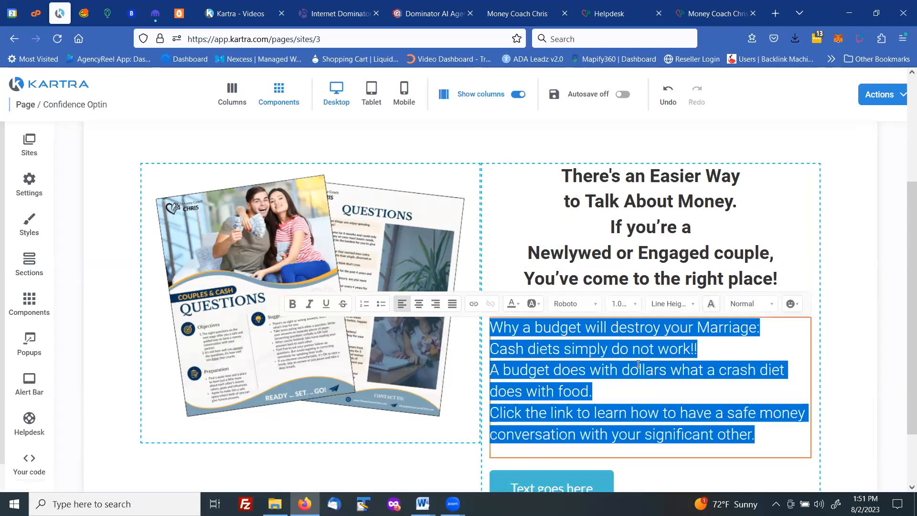
pyautogui.click(421, 307)
pyautogui.click(624, 369)
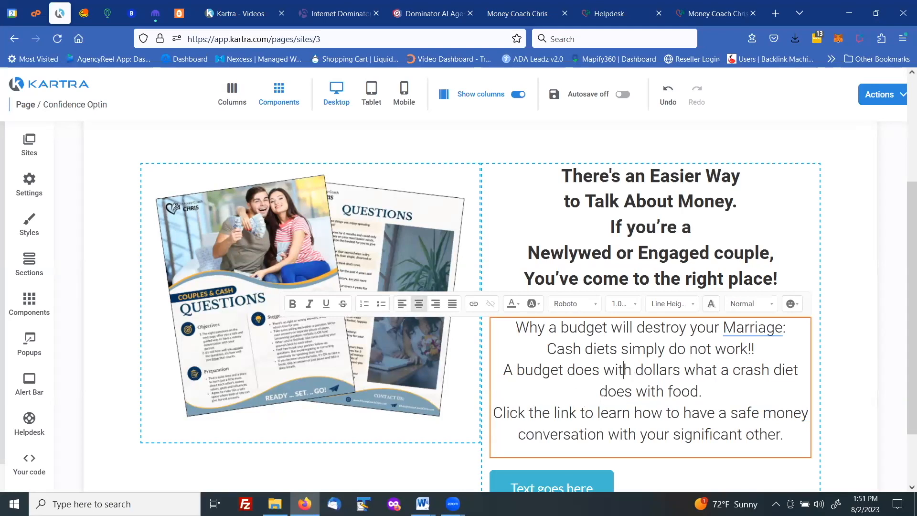
# Review the page layout from the logo down to the copy and the button
pyautogui.scroll(-2, 603, 392)
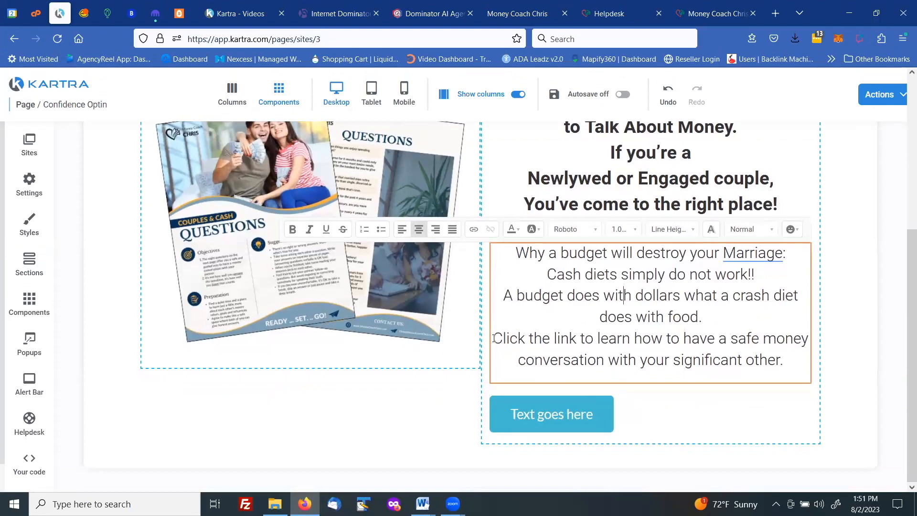
pyautogui.moveTo(495, 338); pyautogui.dragTo(727, 338)
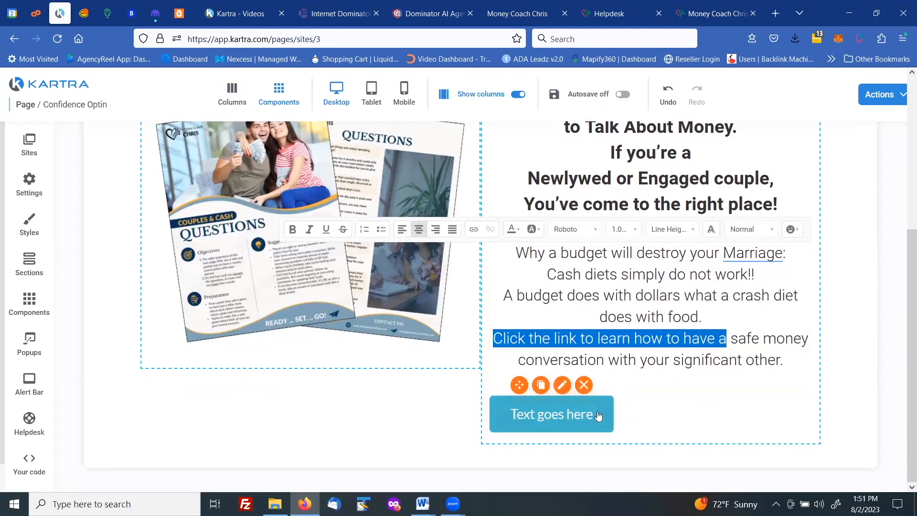
pyautogui.click(645, 411)
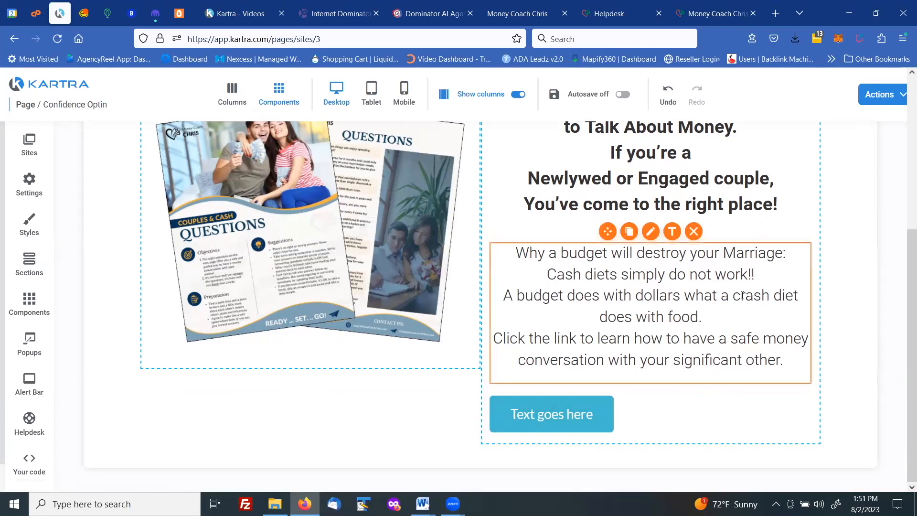
pyautogui.scroll(3, 743, 295)
pyautogui.scroll(3, 743, 296)
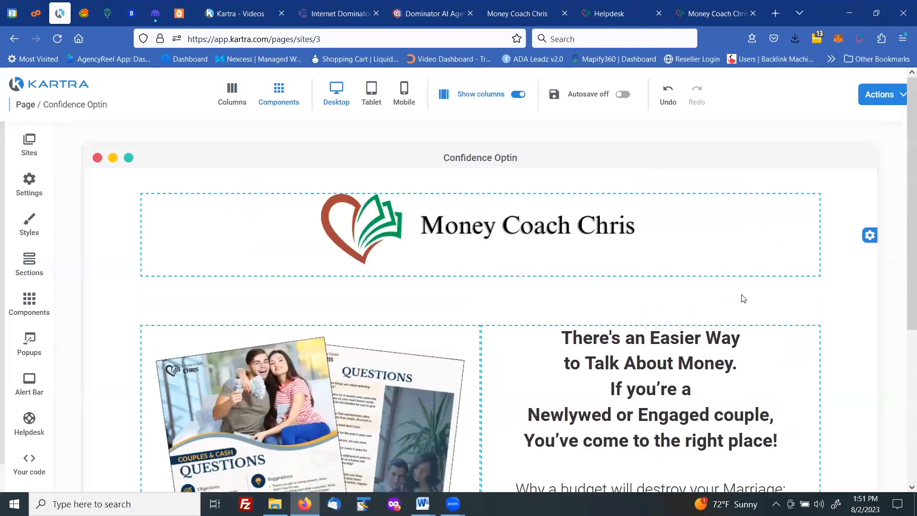
pyautogui.scroll(-6, 744, 298)
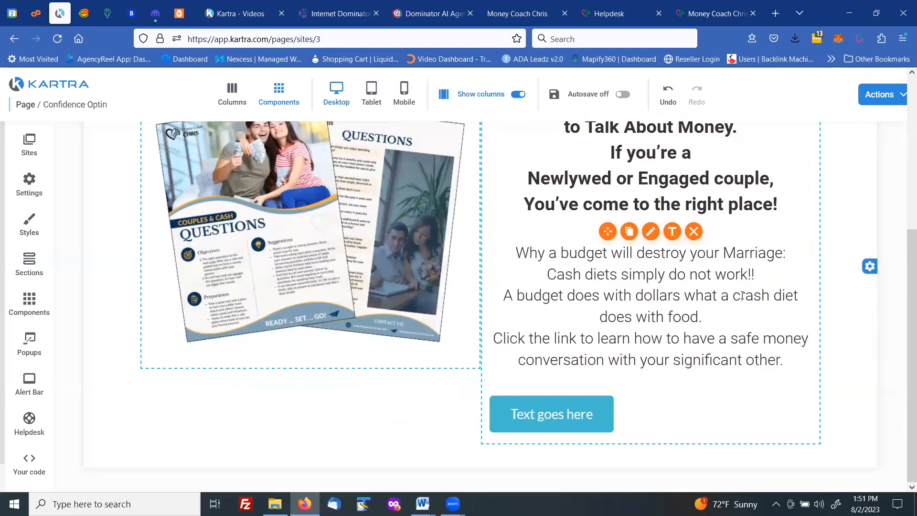
pyautogui.scroll(6, 744, 296)
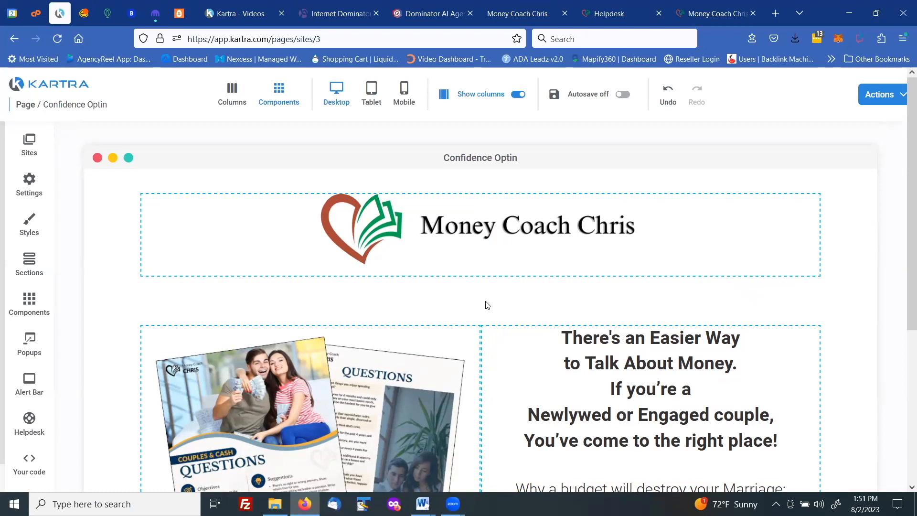
# Publish the page live and choose to get its direct page link
pyautogui.click(882, 94)
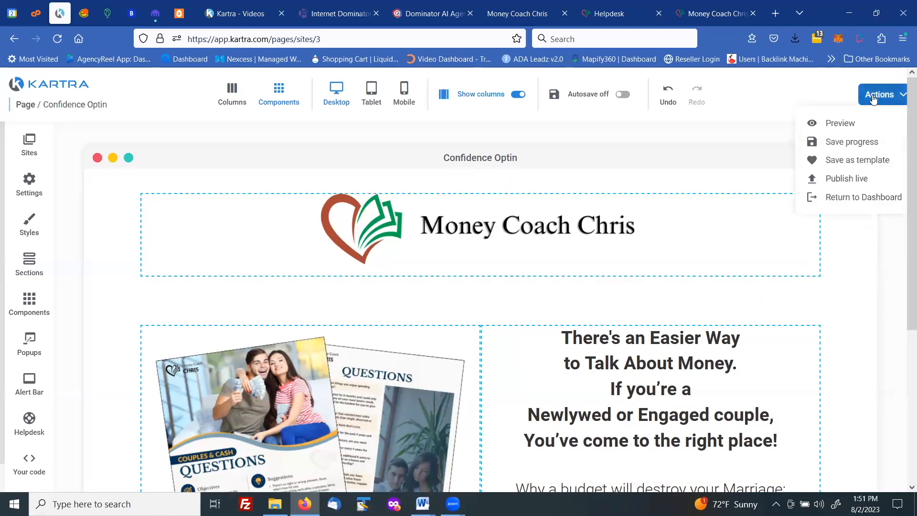
pyautogui.click(847, 179)
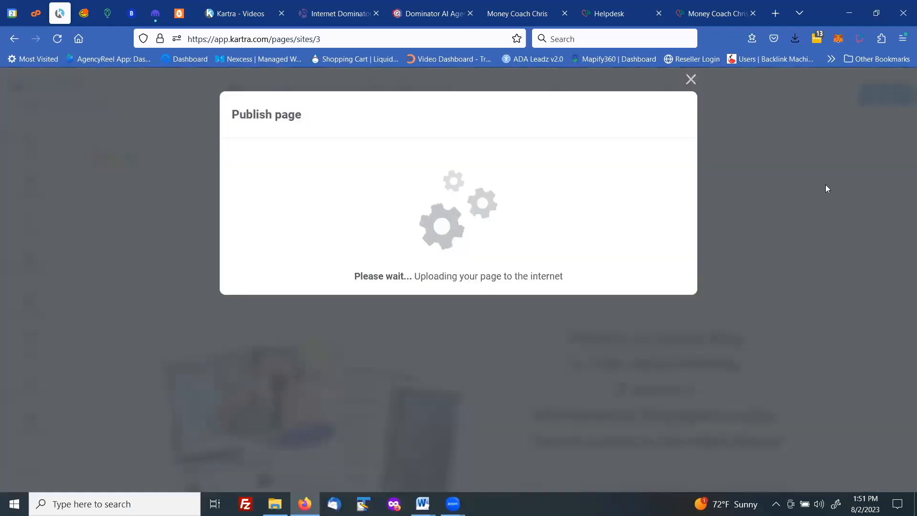
pyautogui.click(355, 225)
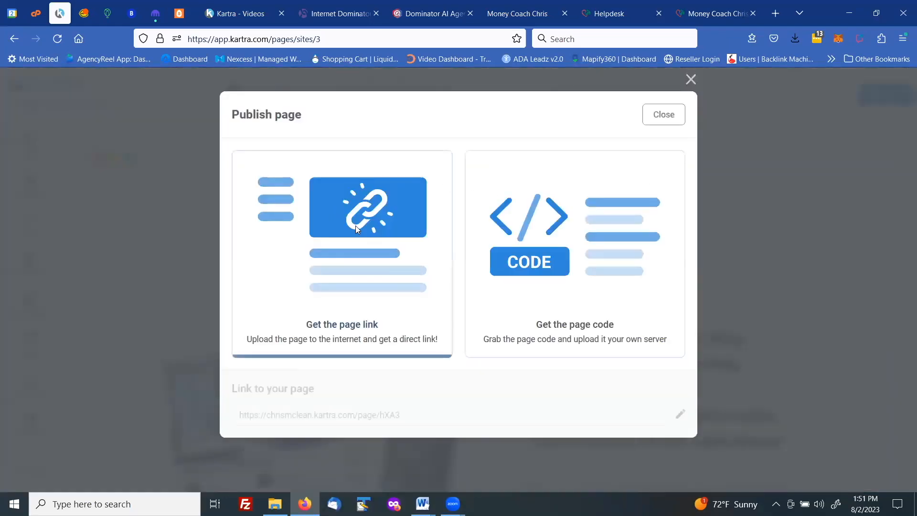
pyautogui.click(680, 414)
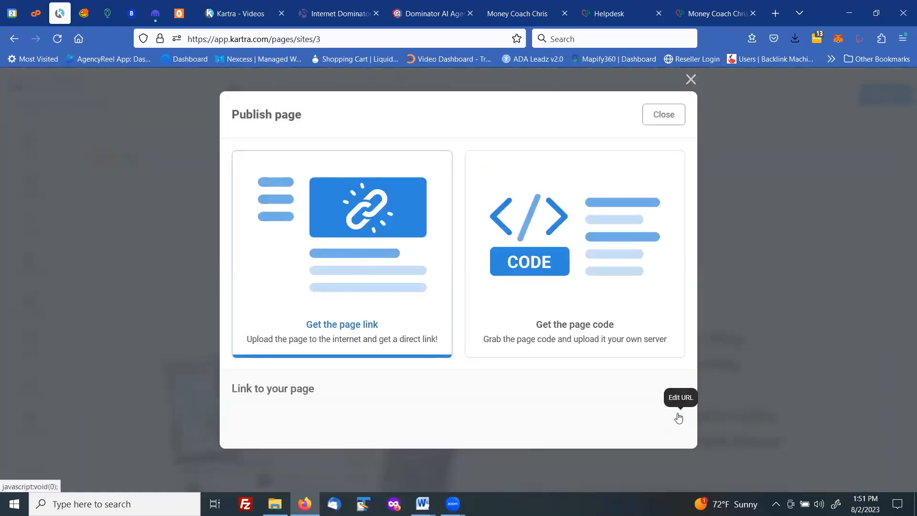
pyautogui.click(349, 415)
pyautogui.click(326, 460)
pyautogui.moveTo(535, 414); pyautogui.dragTo(505, 419)
pyautogui.write('confiden')
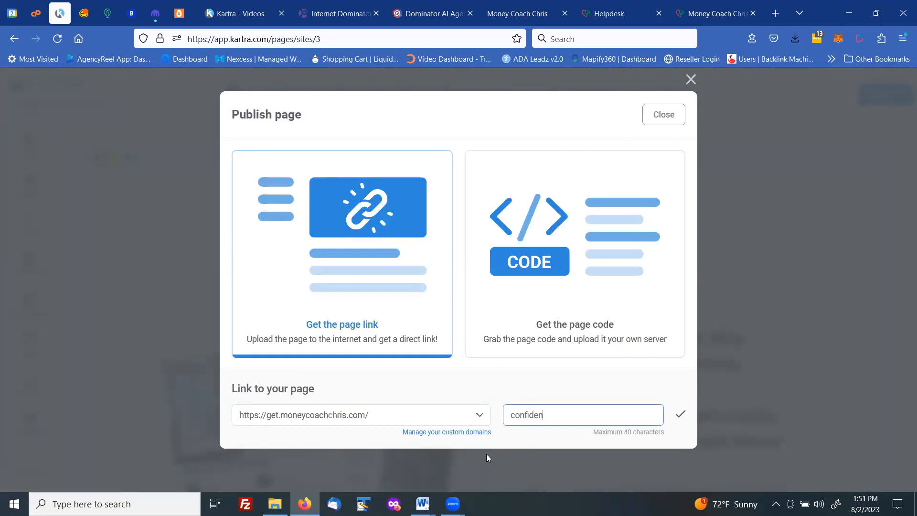
pyautogui.write('ceoptin')
pyautogui.click(681, 415)
# Copy the published page link and open it in a new browser tab to view the live page
pyautogui.moveTo(429, 416); pyautogui.dragTo(226, 426)
pyautogui.rightClick(252, 414)
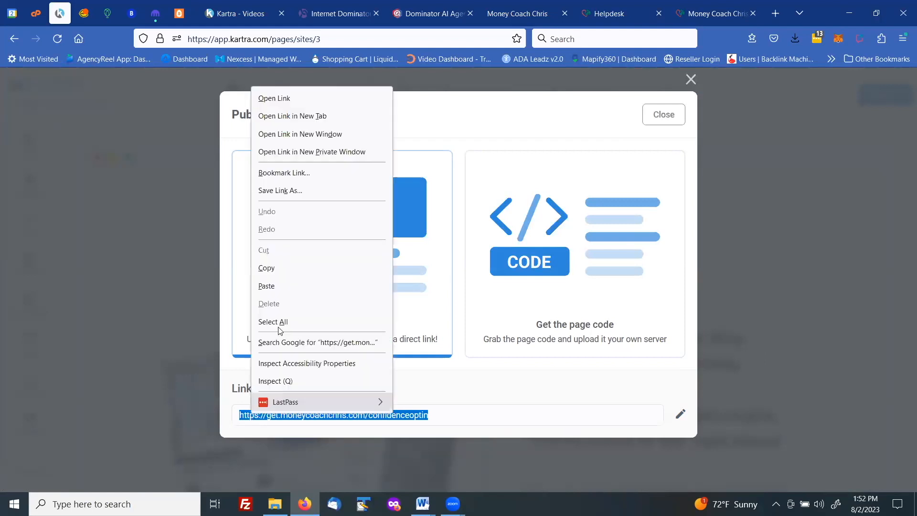
pyautogui.click(270, 268)
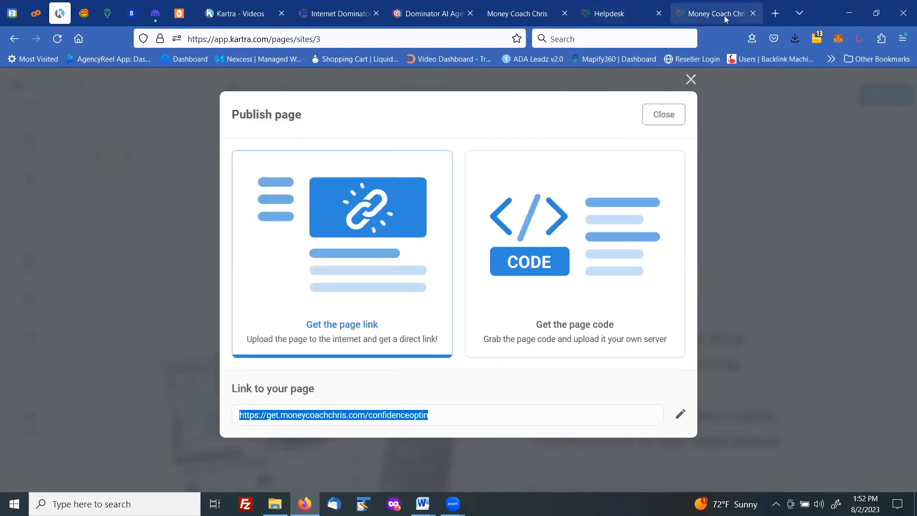
pyautogui.click(771, 15)
pyautogui.click(294, 40)
pyautogui.rightClick(293, 41)
pyautogui.click(310, 128)
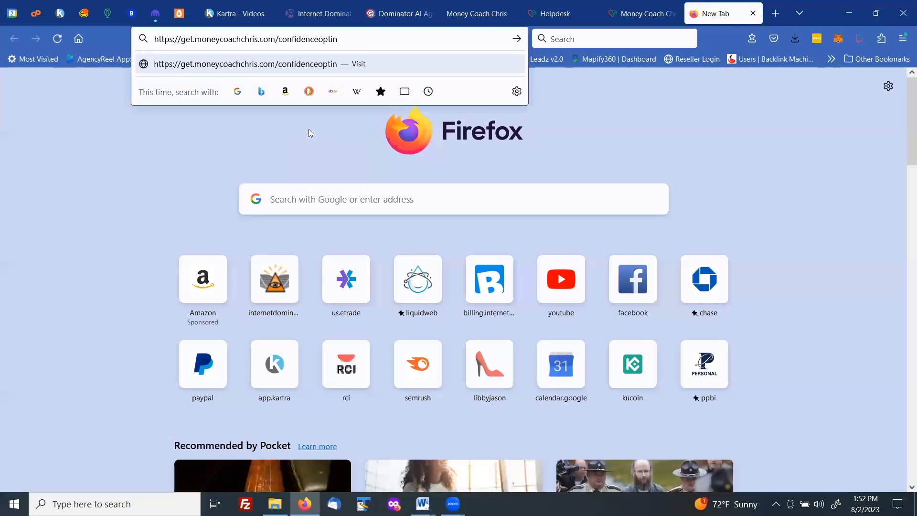
pyautogui.press('Return')
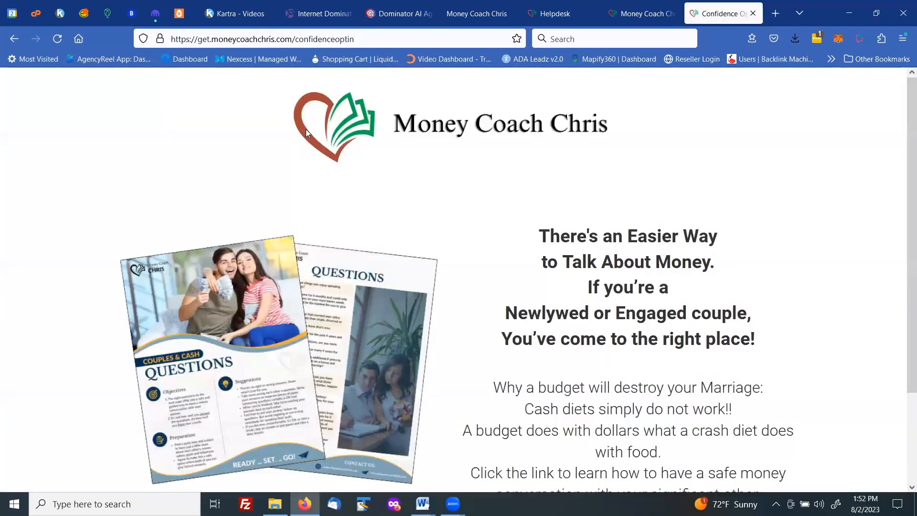